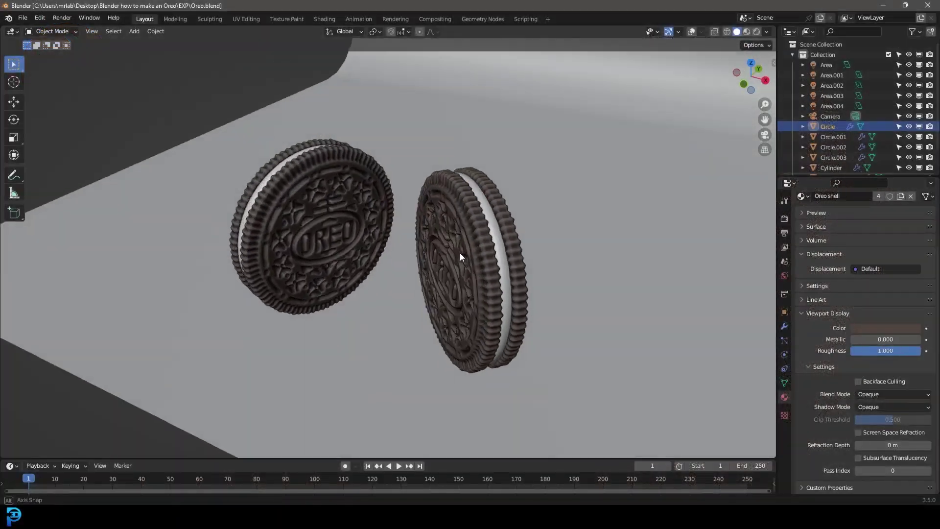
Step: Orbit the finished Oreo scene and preview it through the camera in Rendered shading
middle_click_drag(460, 253, 556, 235)
key("KP_0")
key("z")
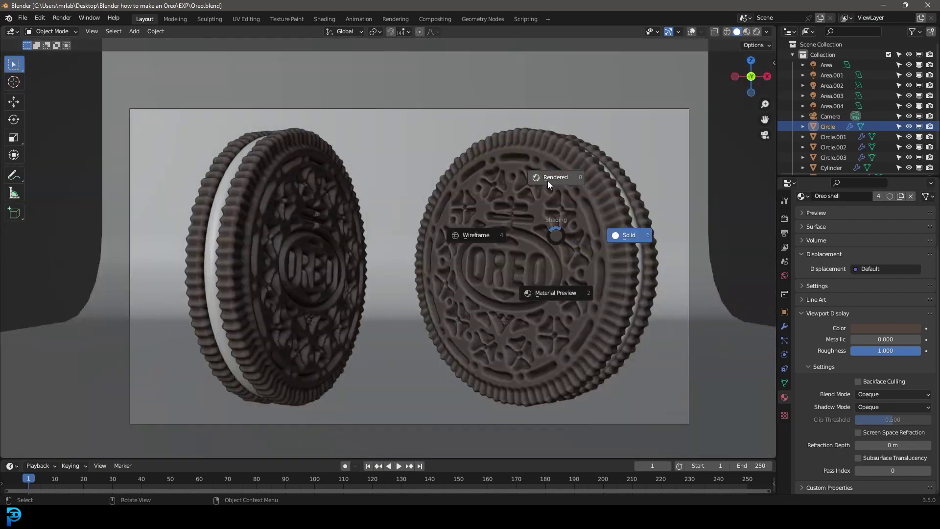
left_click(548, 182)
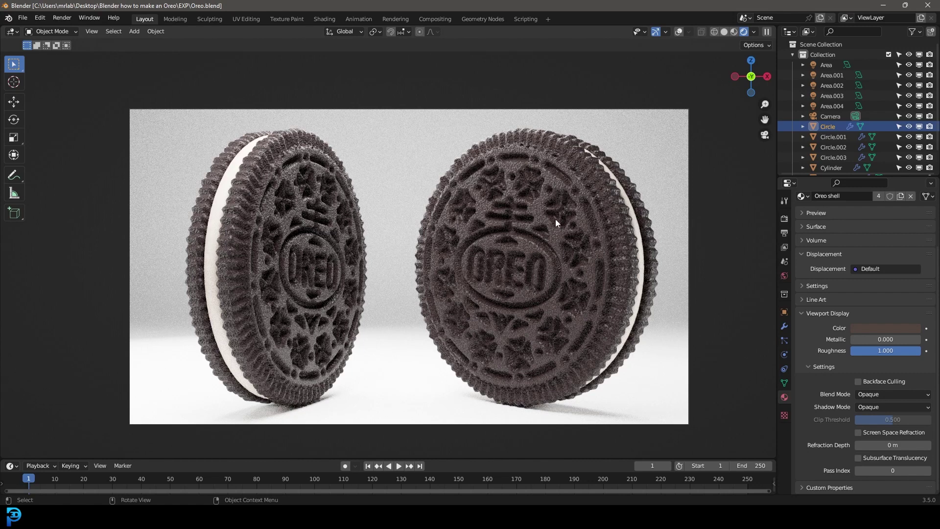
Step: Orbit around the cookies and backdrop, then return the viewport to Solid shading
mouse_move(513, 248)
middle_mouse_down()
mouse_move(571, 247)
mouse_move(491, 265)
mouse_move(698, 283)
middle_mouse_up()
key("z")
left_click(562, 256)
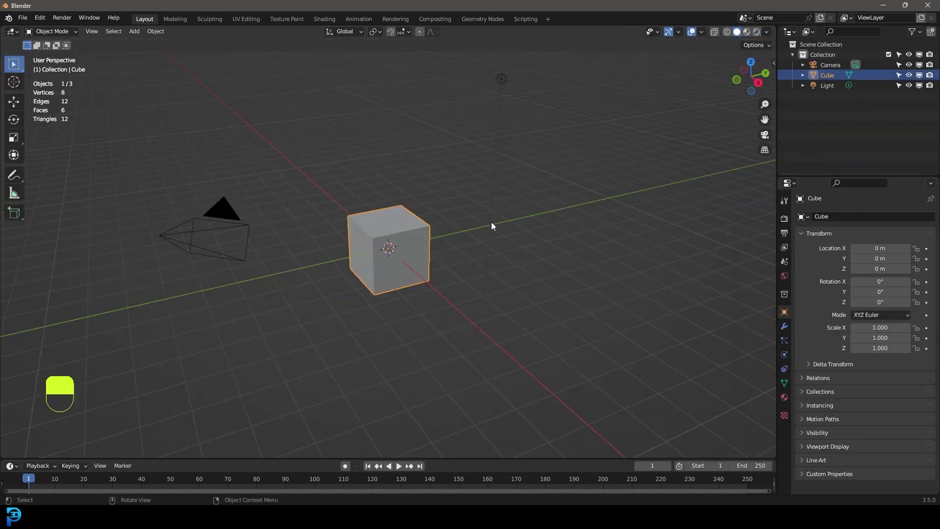
Step: Delete the default cube, camera and light, and add a circle mesh
left_click_drag(174, 356, 552, 60)
key("Delete")
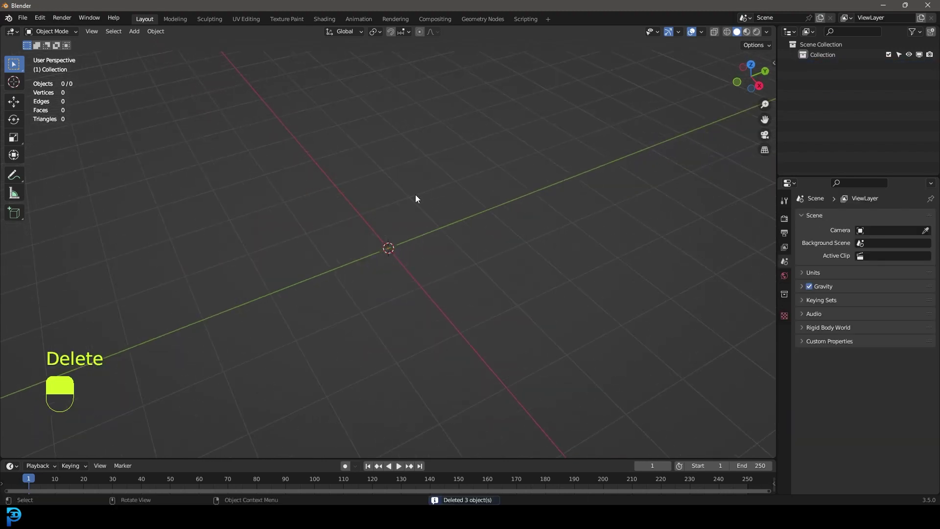
key("shift+a")
mouse_move(399, 195)
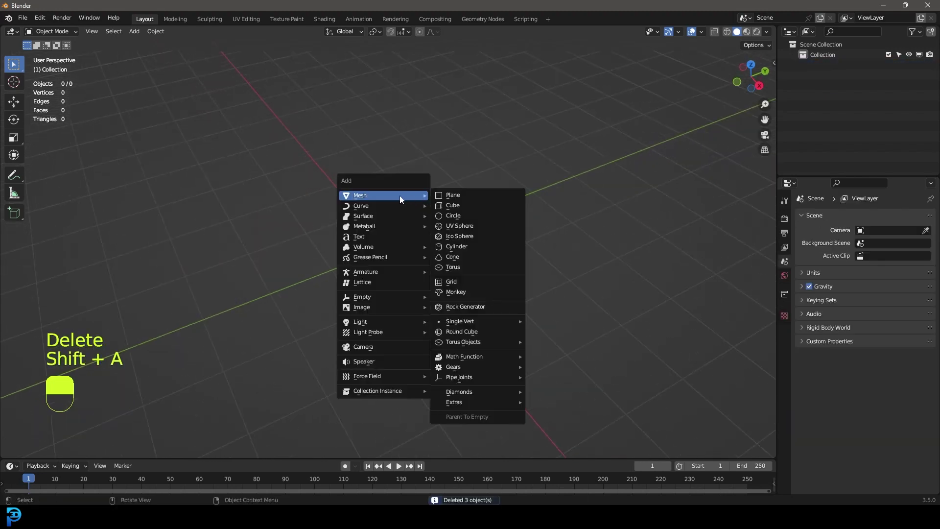
left_click(461, 220)
scroll(395, 232, "up", 5)
Step: In Edit Mode, extrude the circle inward four times into concentric flat rings
key("Tab")
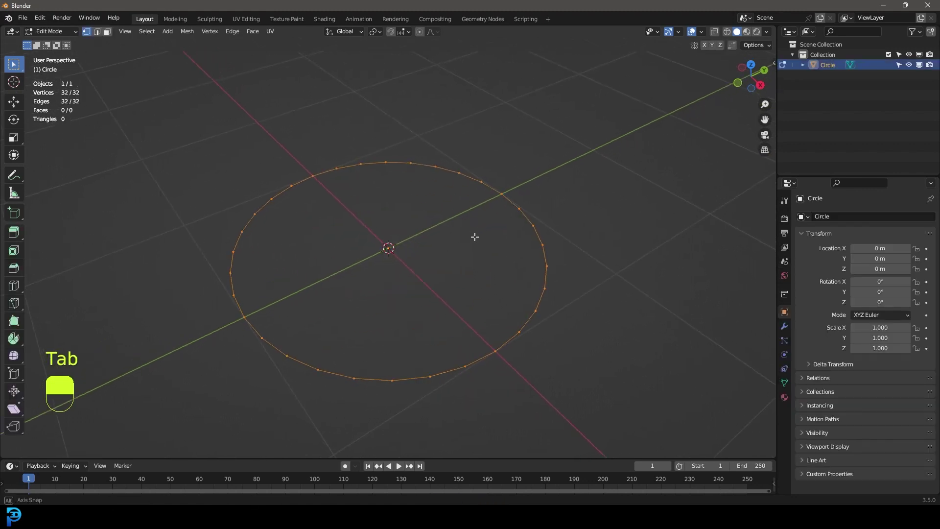
key("e")
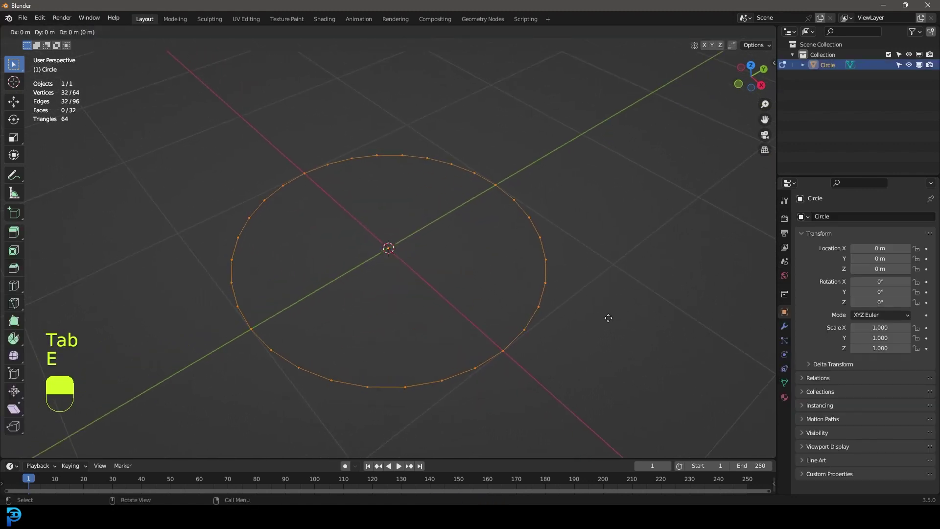
left_click(577, 283)
key("e")
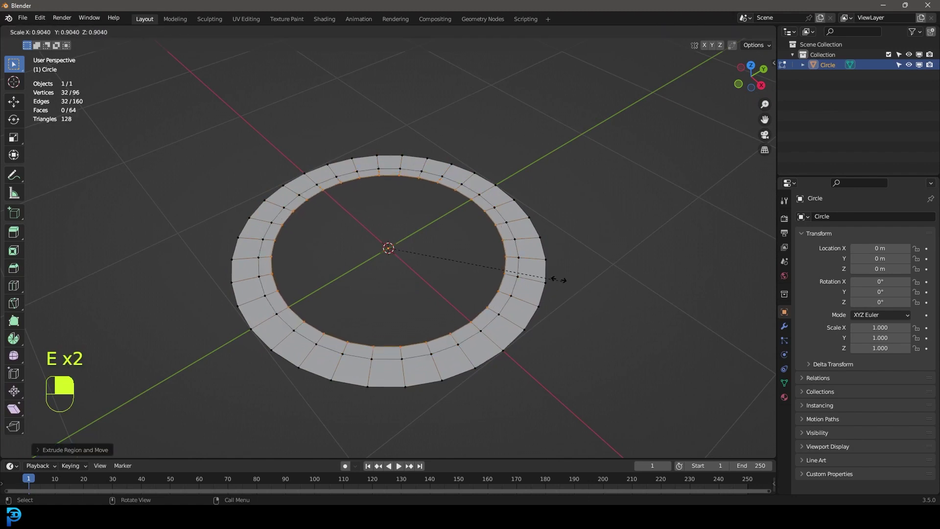
left_click(540, 271)
key("e")
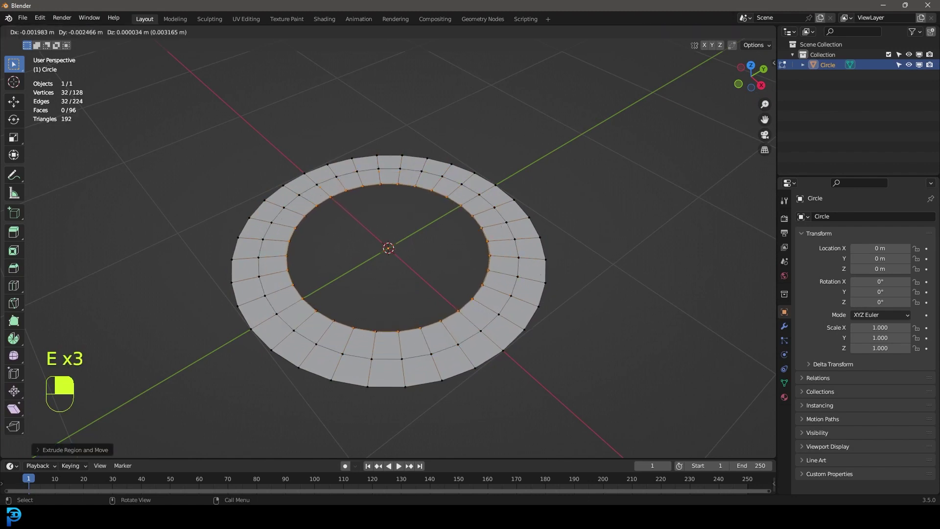
left_click(501, 255)
key("e")
left_click(477, 257)
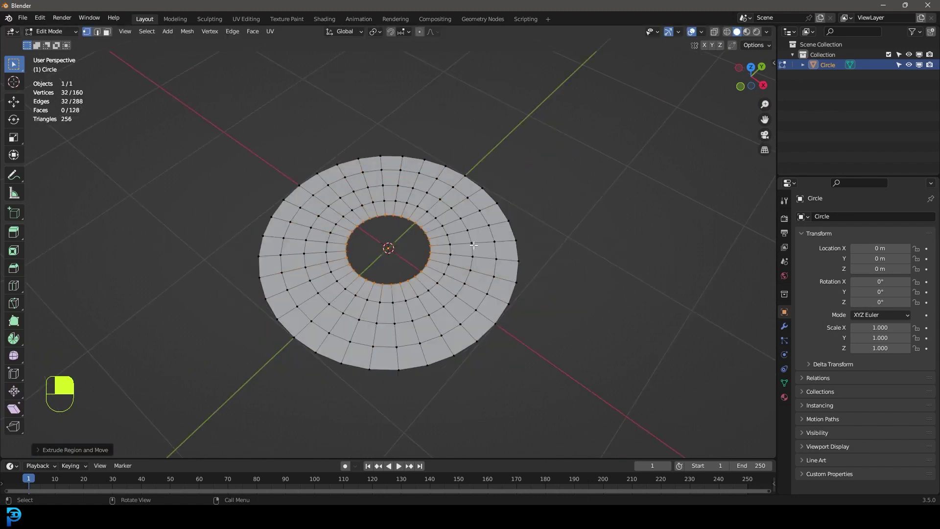
scroll(477, 256, "up", 4)
middle_click_drag(478, 257, 477, 255)
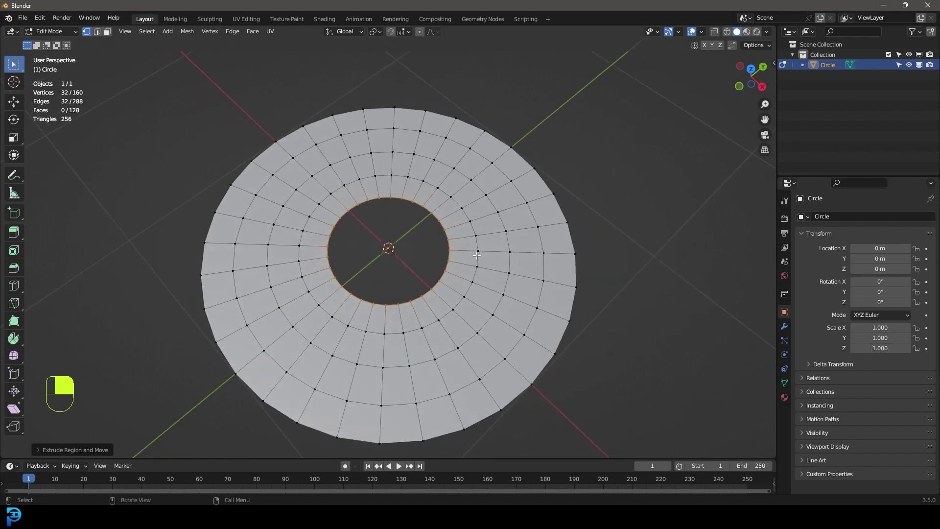
Step: Grid Fill the disc's central hole and scale the filled centre faces
key("ctrl+f")
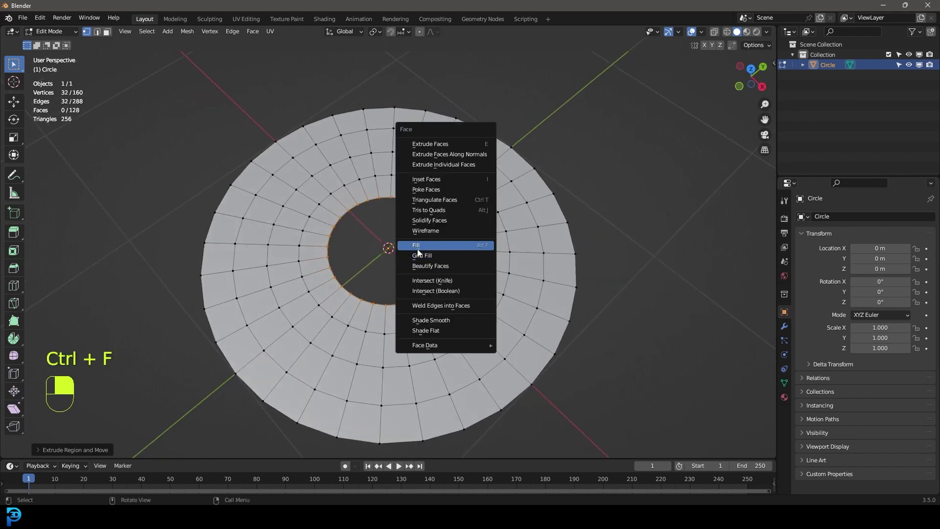
left_click(447, 255)
scroll(447, 256, "down", 2)
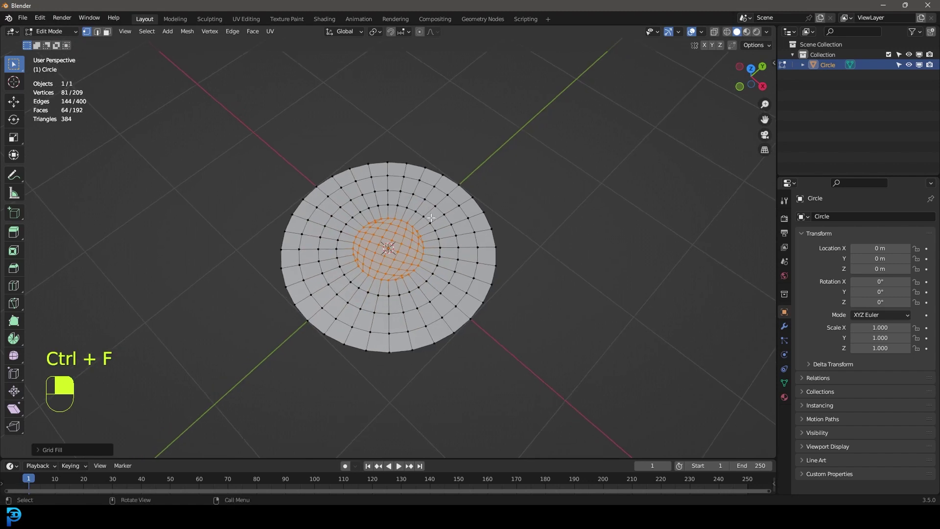
key("s")
left_click(467, 295)
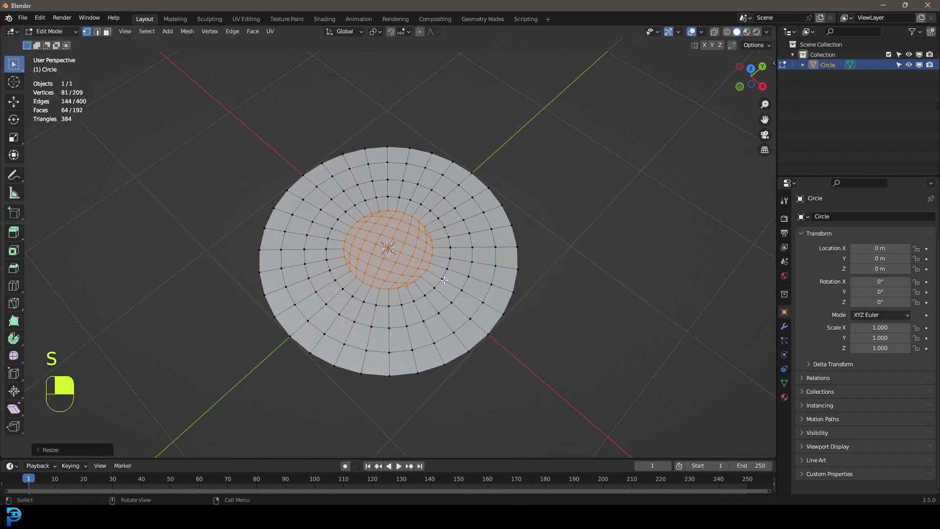
Step: Select the whole disc and subdivide it twice into a dense mesh
key("a")
right_click(416, 174)
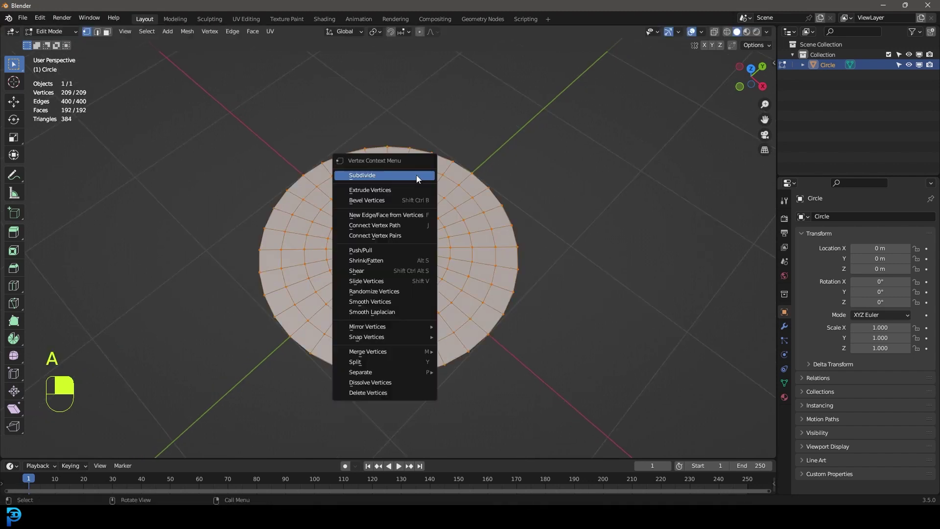
left_click(387, 176)
right_click(447, 178)
left_click(443, 180)
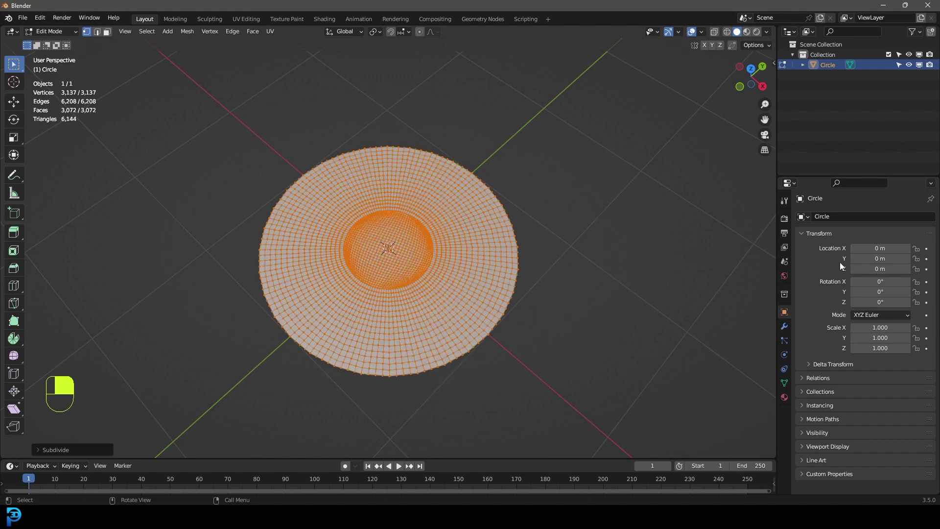
scroll(437, 305, "down", 3)
middle_click_drag(431, 294, 465, 369)
scroll(431, 290, "up", 2)
key("e")
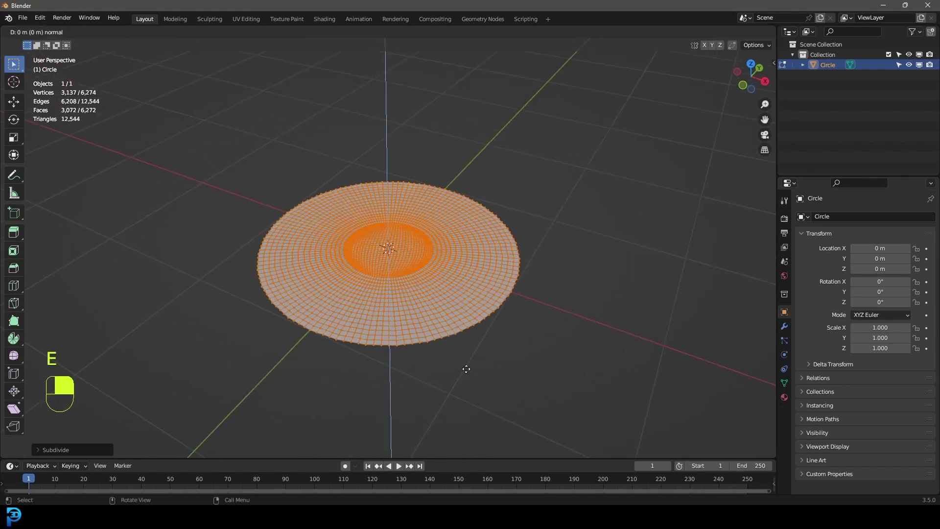
Step: Extrude the disc upward to give it cookie-slab thickness
left_click(492, 354)
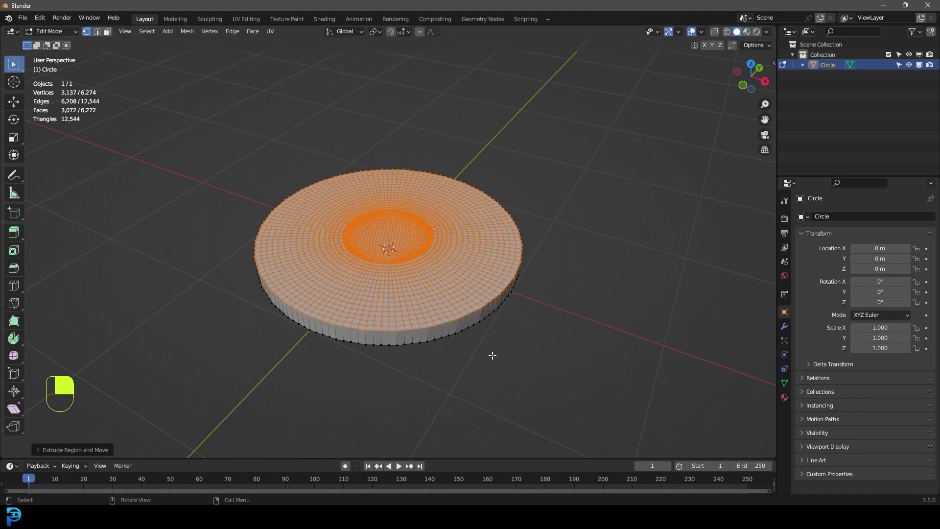
middle_click_drag(492, 354, 449, 321)
scroll(440, 328, "up", 2)
Step: Add a centred edge loop around the rim and scale it outward to 1.02
key("ctrl+r")
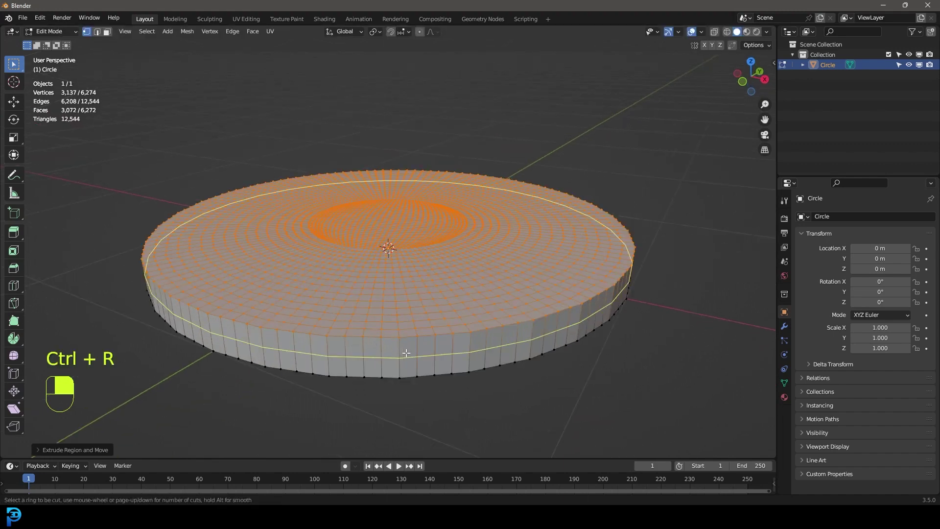
left_click(406, 353)
right_click(406, 352)
scroll(544, 386, "down", 2)
key("s")
left_click(517, 380)
middle_click_drag(517, 380, 506, 254)
scroll(506, 243, "up", 2)
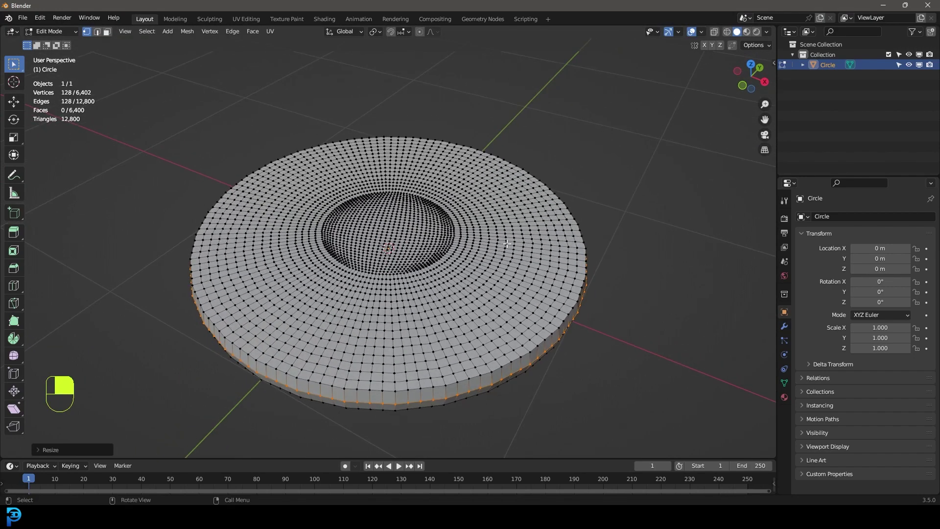
Step: Smooth the whole cookie mesh's vertices with the Smooth Vertex tool
key("a")
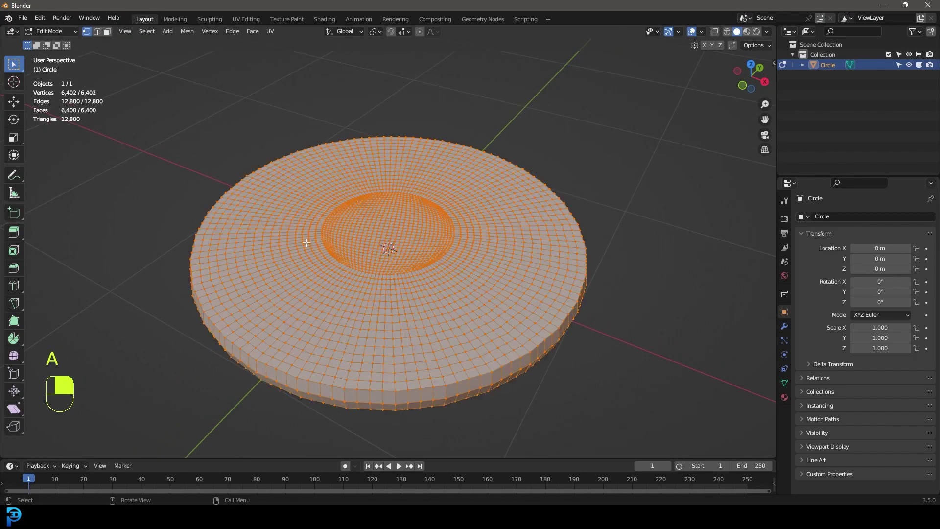
left_click(13, 355)
left_click_drag(361, 225, 551, 157)
scroll(547, 245, "down", 3)
mouse_move(547, 245)
middle_mouse_down()
mouse_move(546, 205)
mouse_move(554, 239)
middle_mouse_up()
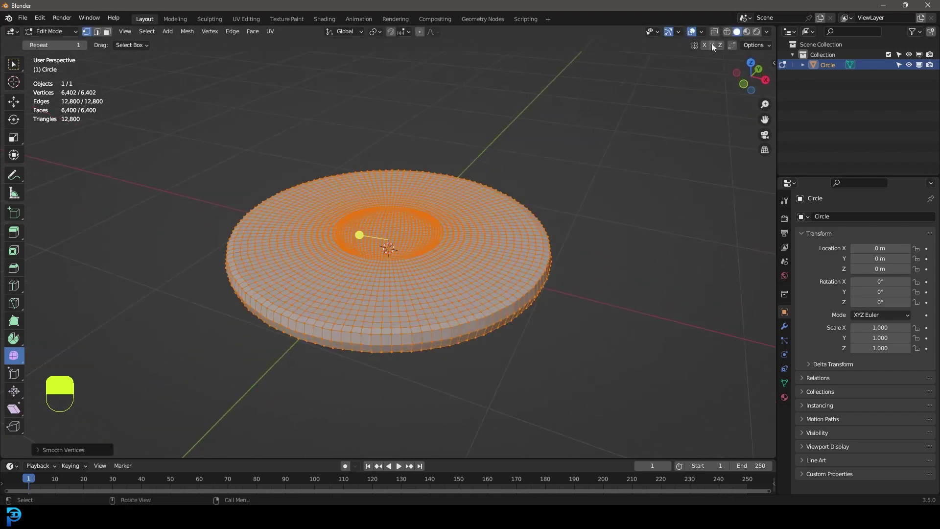
Step: Show face normals, switch to wireframe, and recalculate normals to point outside
left_click(701, 32)
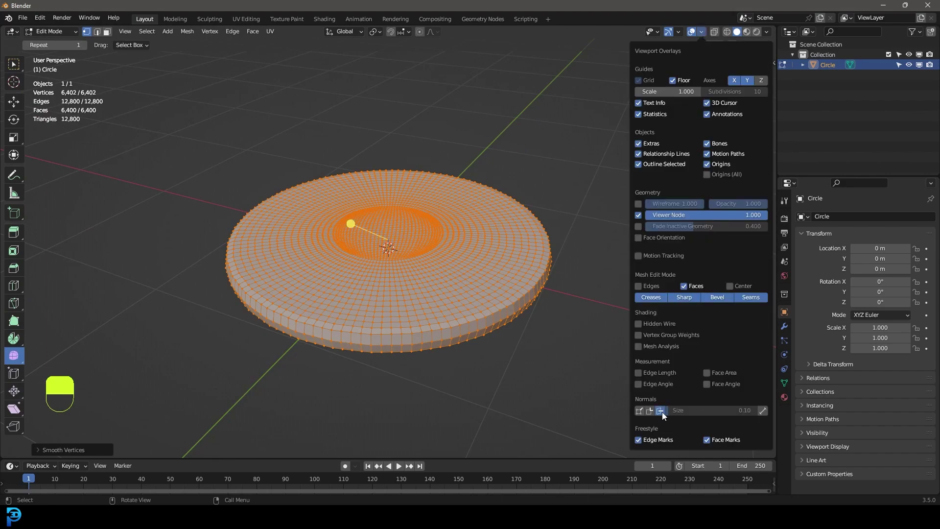
left_click(663, 409)
middle_click_drag(381, 318, 374, 287)
key("z")
left_click(304, 286)
middle_click_drag(422, 241, 447, 215)
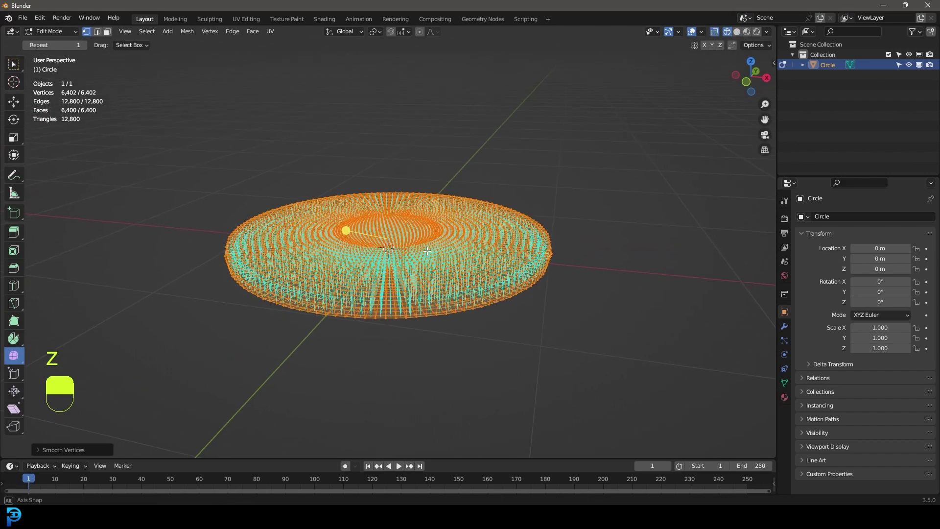
scroll(448, 215, "up", 4)
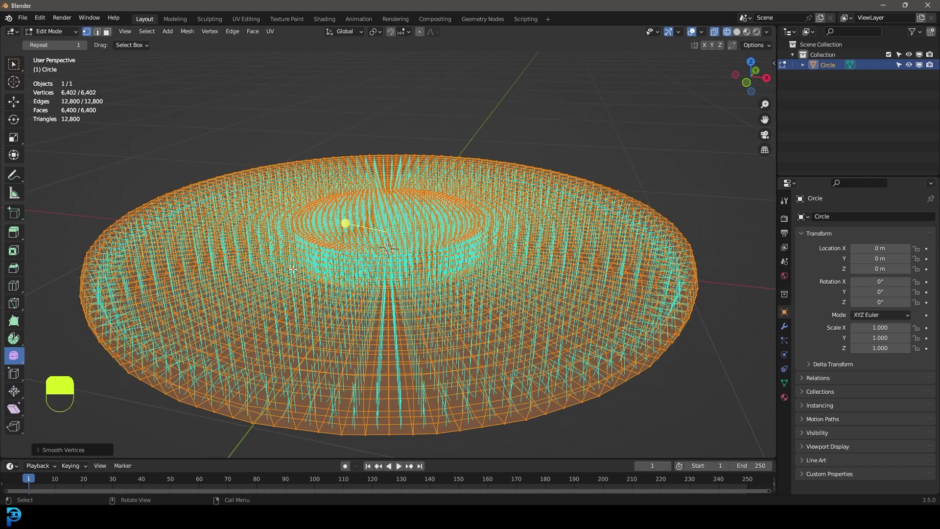
key("alt+n")
key("alt+n")
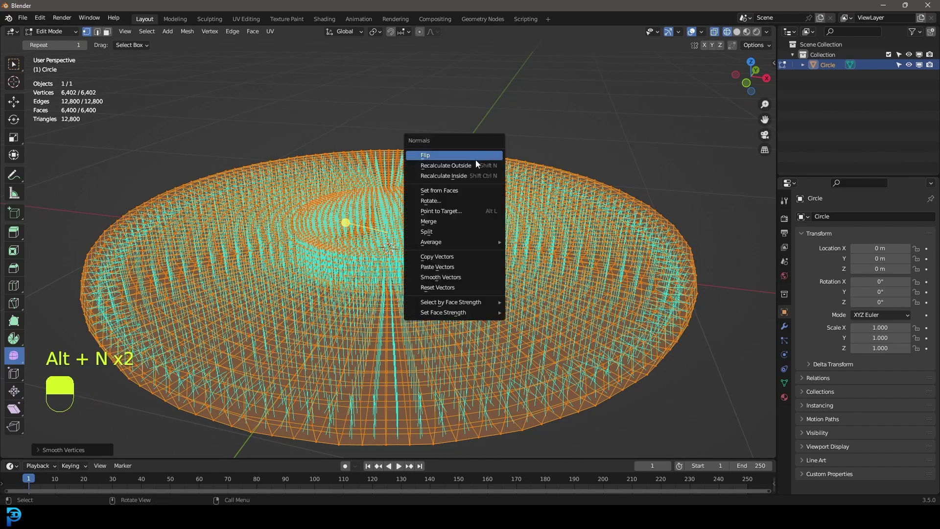
left_click(477, 165)
Step: Return to Solid shading, hide the face normals overlay, and go back to Object Mode
key("z")
left_click(551, 166)
scroll(473, 214, "down", 3)
middle_click_drag(473, 214, 581, 162)
scroll(581, 163, "up", 3)
left_click(703, 30)
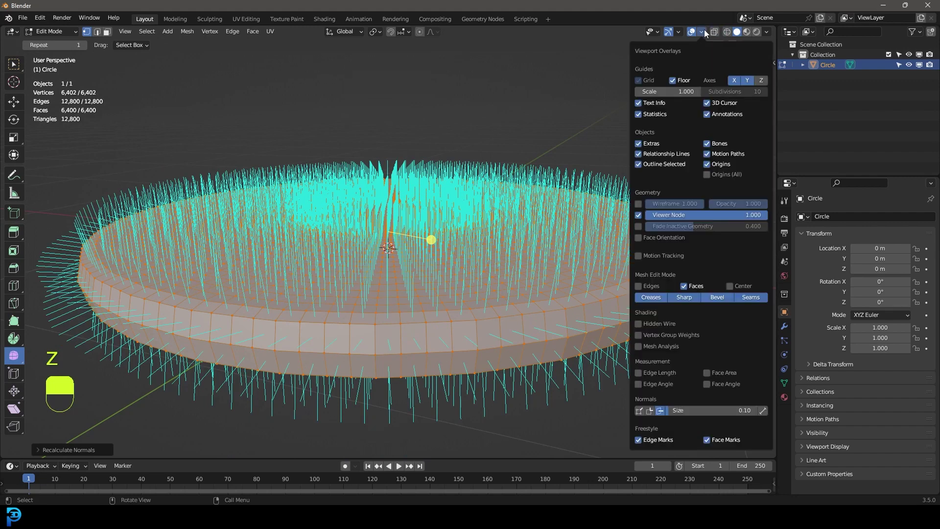
left_click(660, 410)
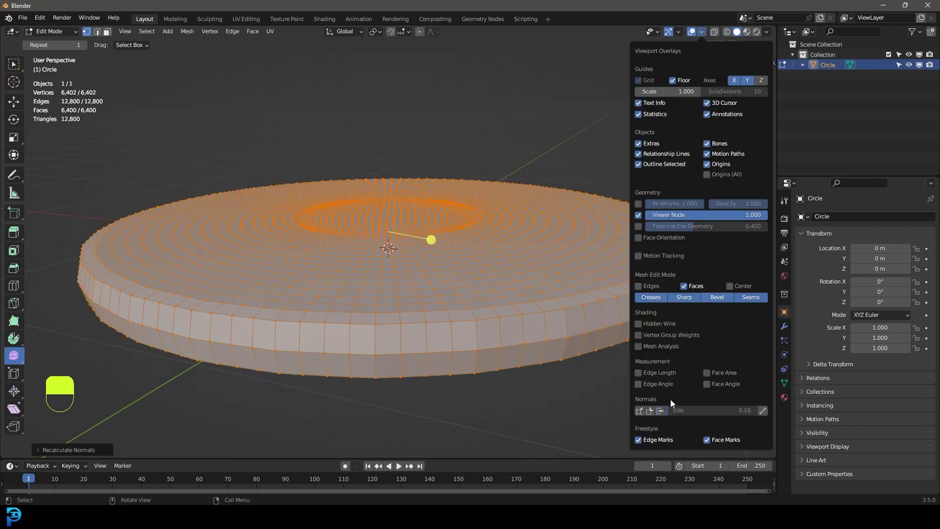
scroll(441, 255, "down", 4)
middle_click_drag(441, 274, 443, 252)
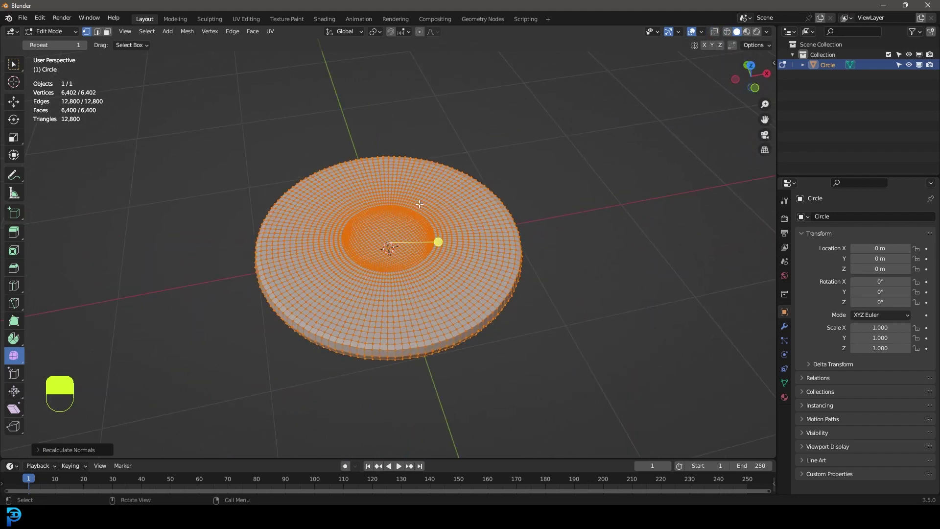
key("Tab")
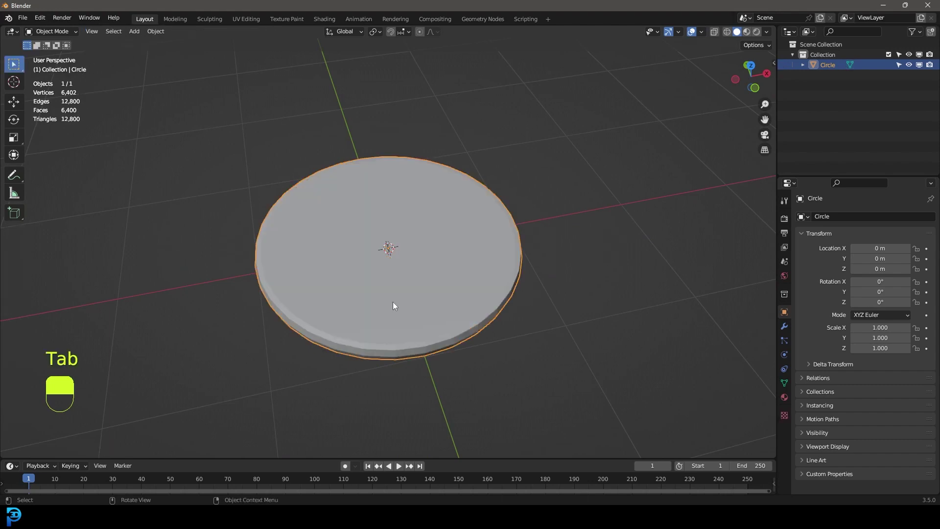
Step: Open the Vector_Oreo image from Wikipedia's Oreo article and save it to the Desktop
left_click(346, 468)
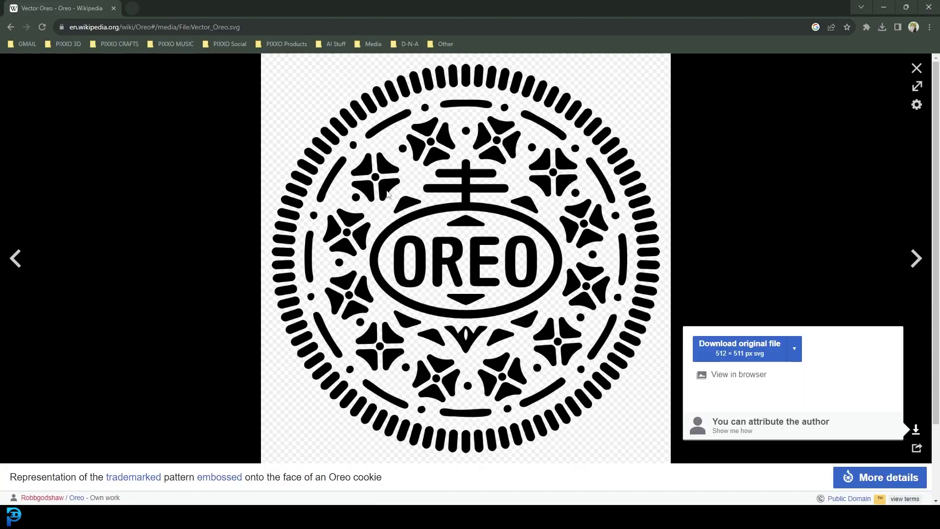
left_click(10, 27)
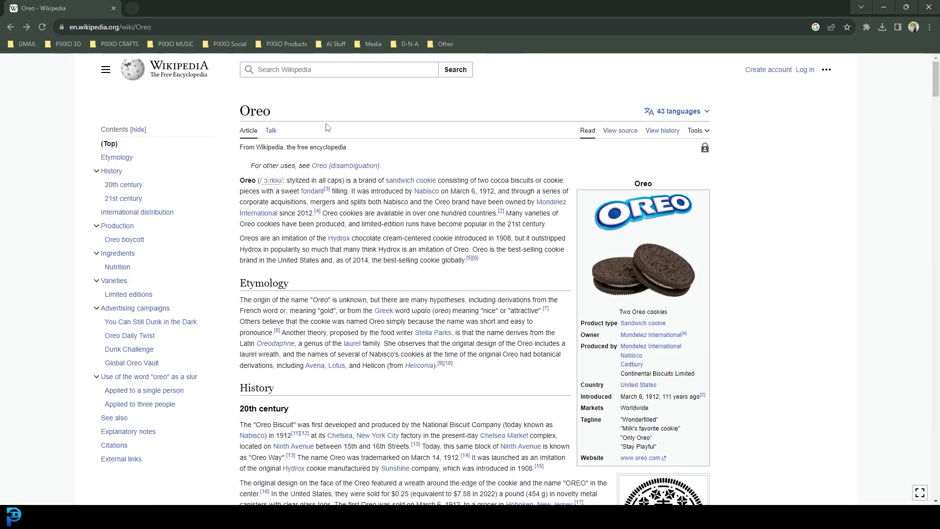
scroll(428, 201, "down", 7)
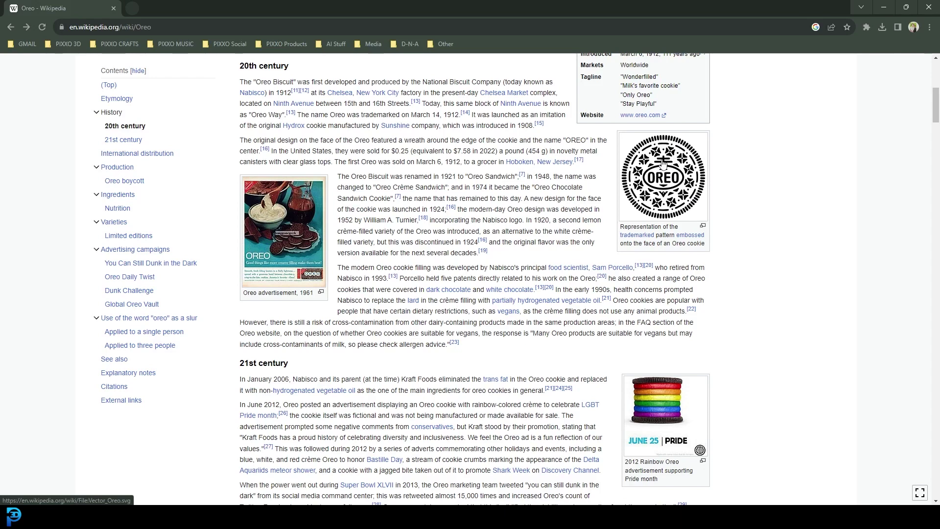
left_click(659, 164)
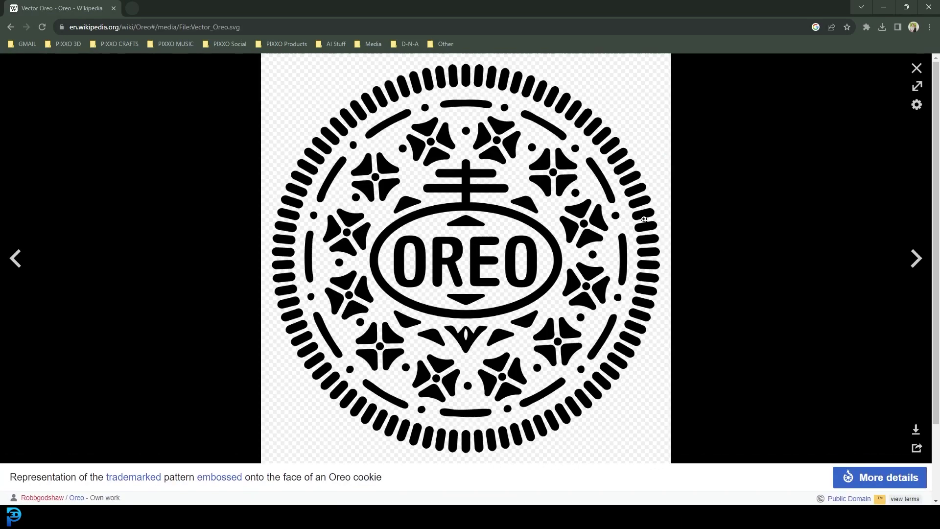
right_click(422, 140)
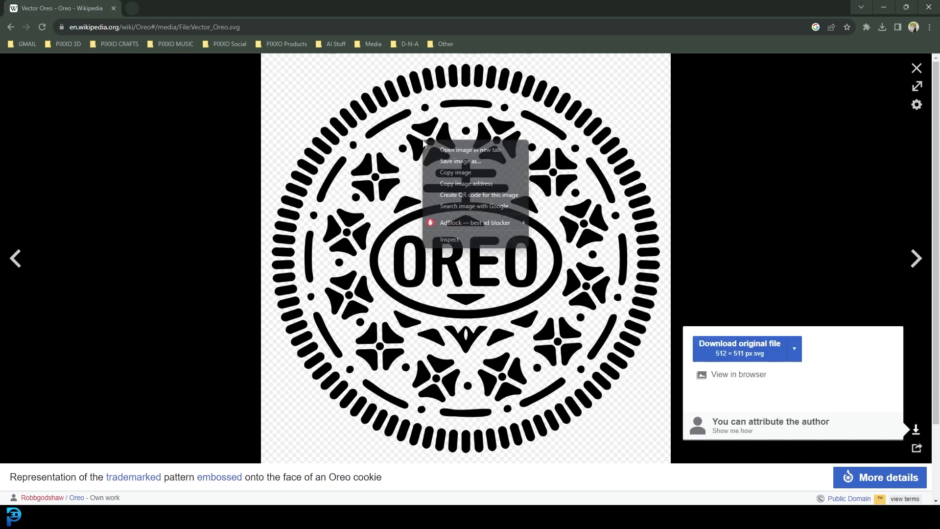
left_click(497, 161)
left_click(43, 86)
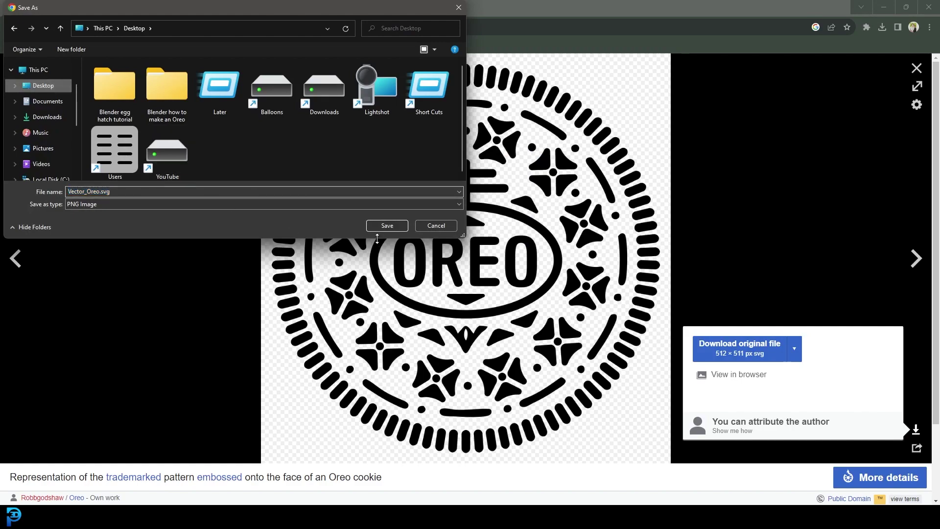
left_click(384, 229)
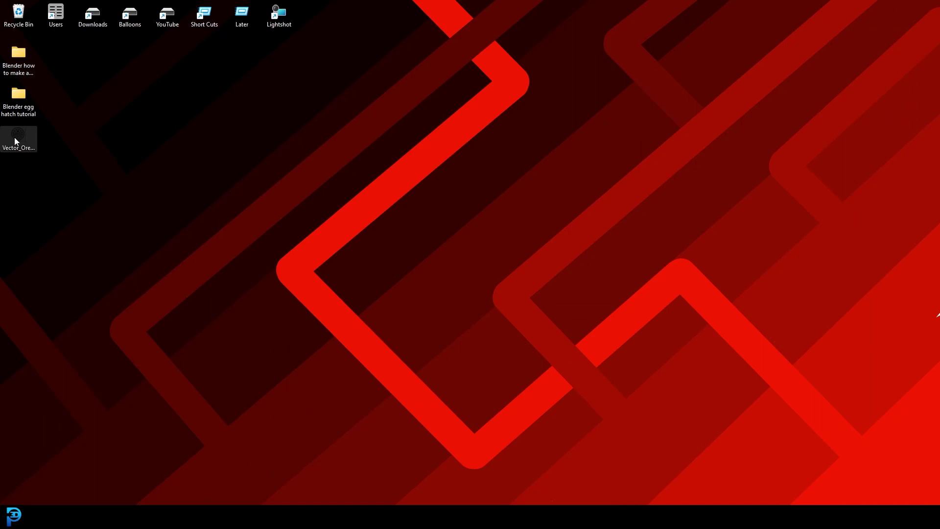
Step: Open the downloaded Vector_Oreo image in Paint
right_click(16, 139)
mouse_move(114, 185)
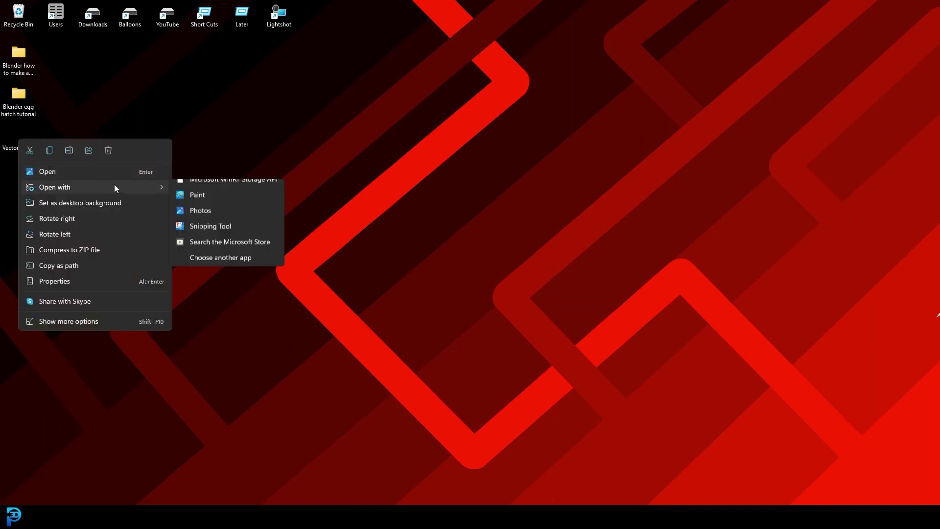
left_click(218, 235)
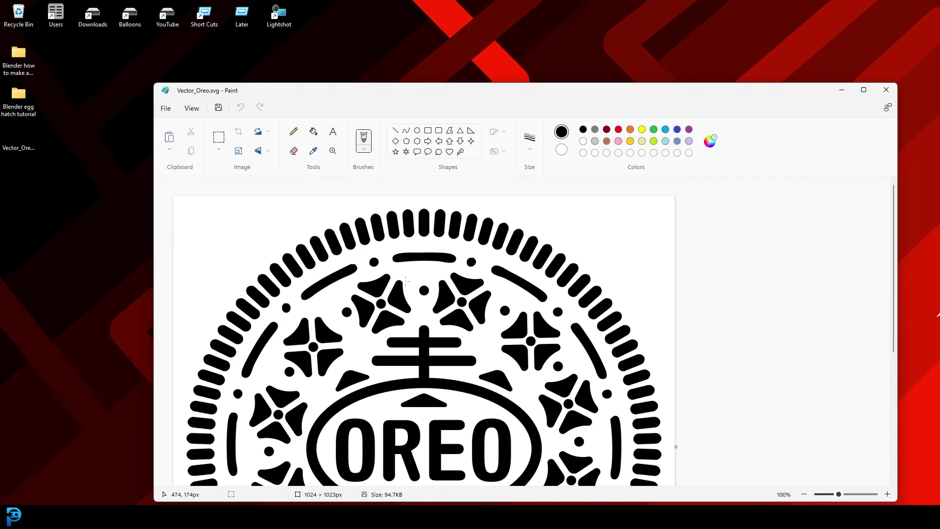
scroll(413, 297, "down", 3)
scroll(390, 250, "up", 3)
Step: Save it as a JPEG picture named Vector_Oreo_jpg, accepting the transparency loss
left_click(165, 108)
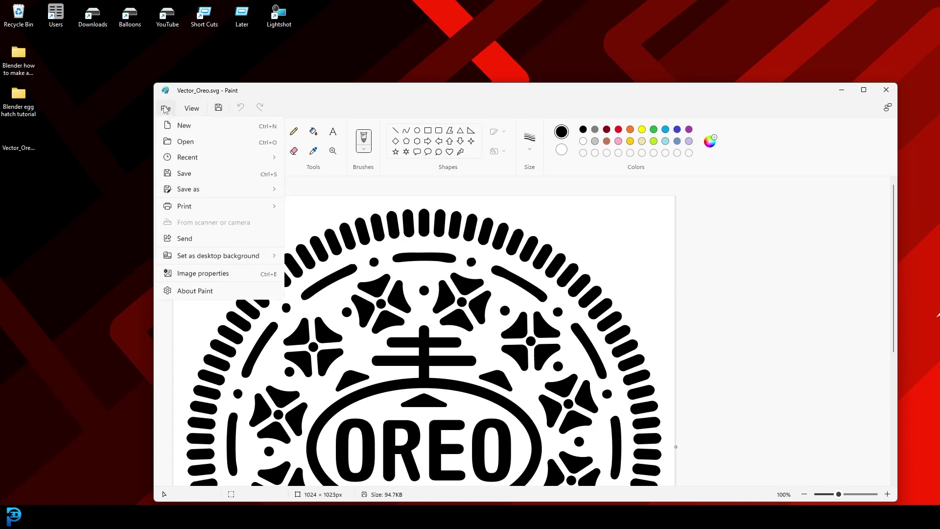
mouse_move(267, 190)
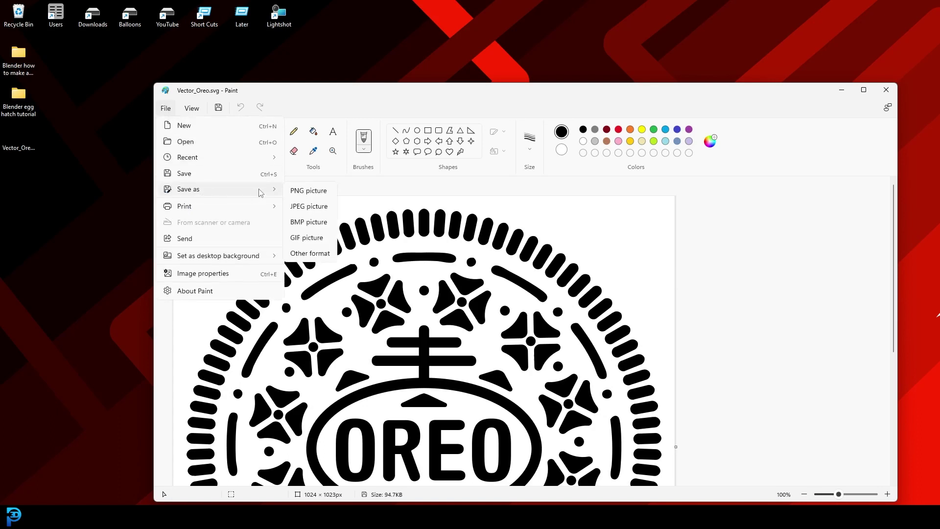
left_click(316, 211)
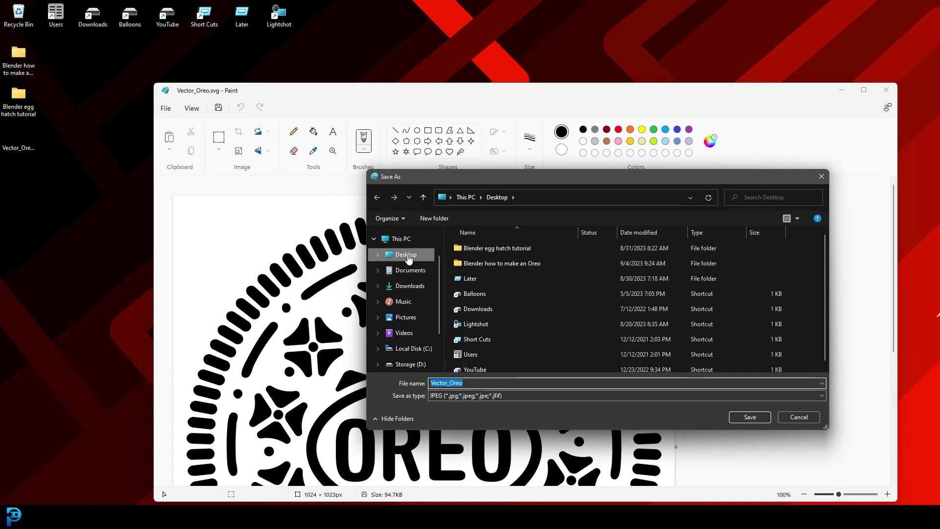
left_click(476, 386)
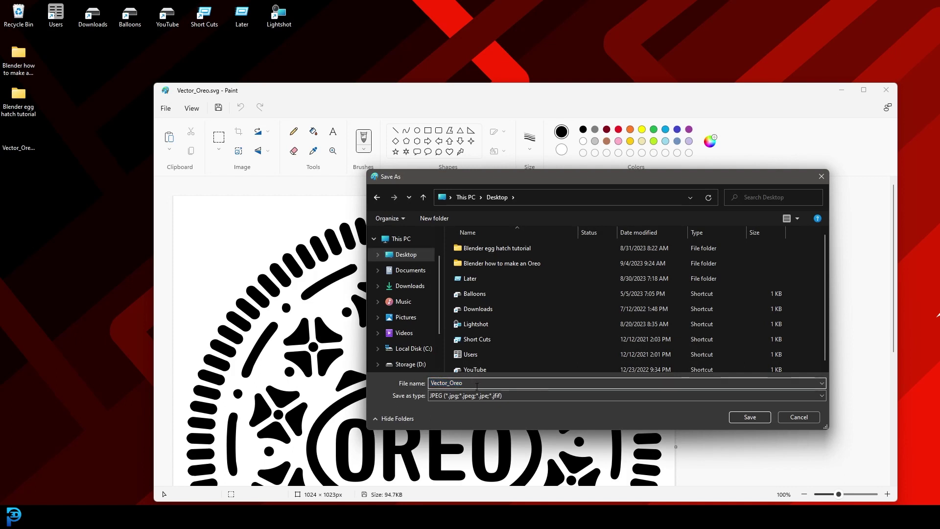
type("_jpg")
left_click(766, 417)
left_click(502, 330)
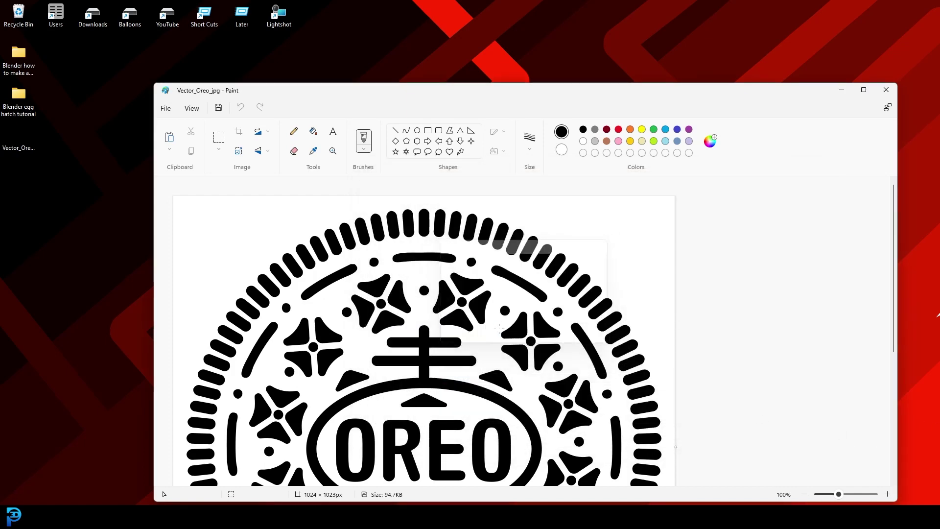
Step: Minimize Paint and open the new Vector_Oreo_jpg file to check it
left_click(846, 93)
double_click(17, 174)
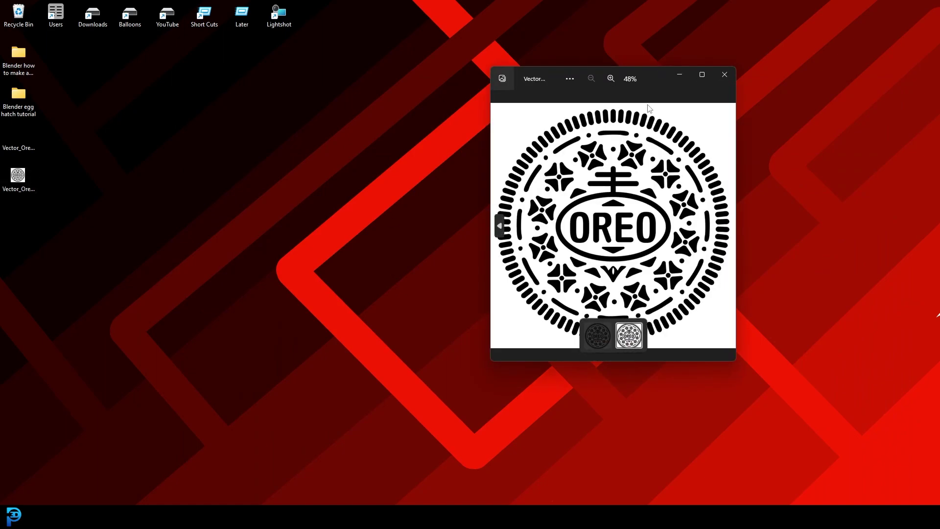
left_click(724, 74)
Step: In the UV Editing workspace, load Vector_Oreo_jpg.jpg from the Desktop
mouse_move(460, 515)
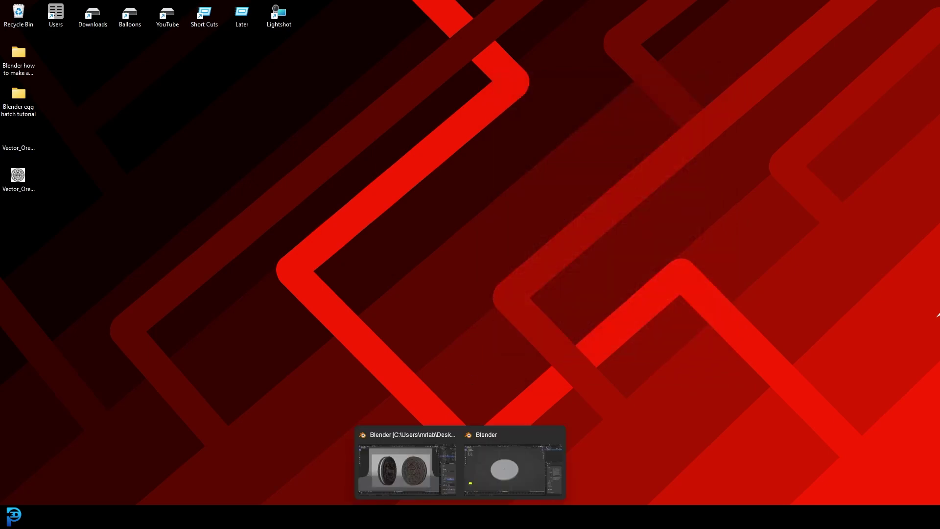
left_click(544, 464)
middle_click_drag(436, 221, 455, 210)
scroll(454, 210, "up", 2)
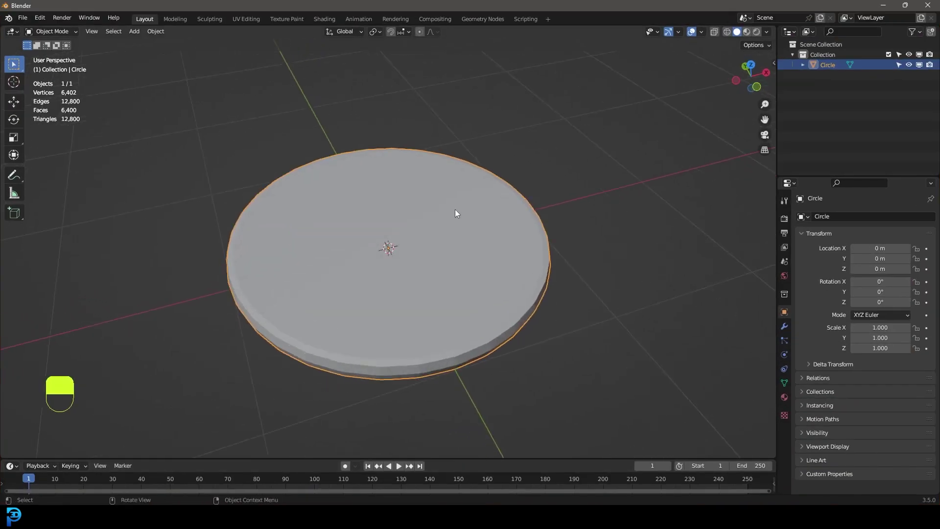
left_click(257, 19)
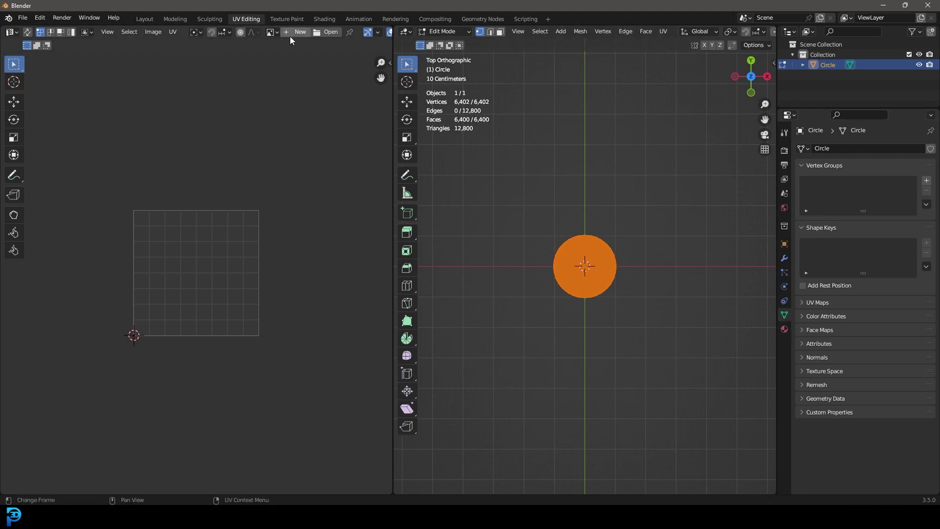
left_click(324, 31)
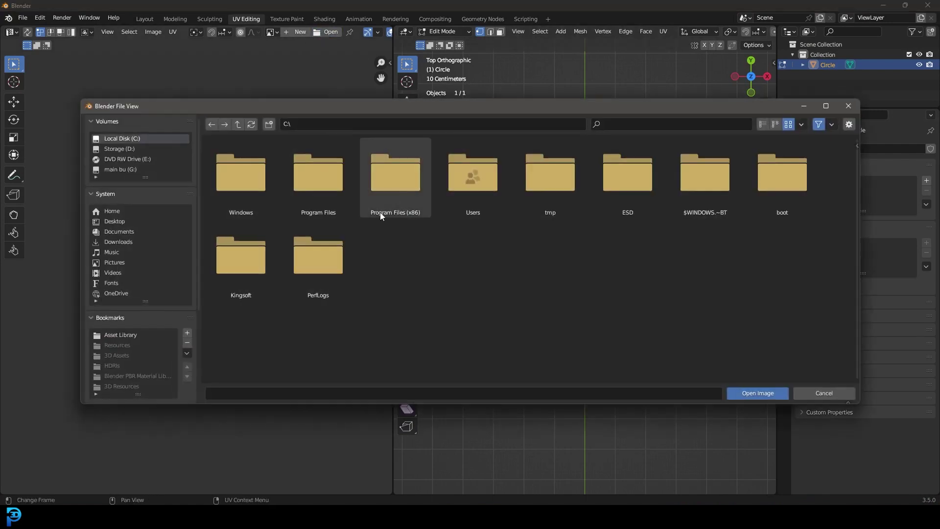
left_click(116, 222)
left_click(324, 262)
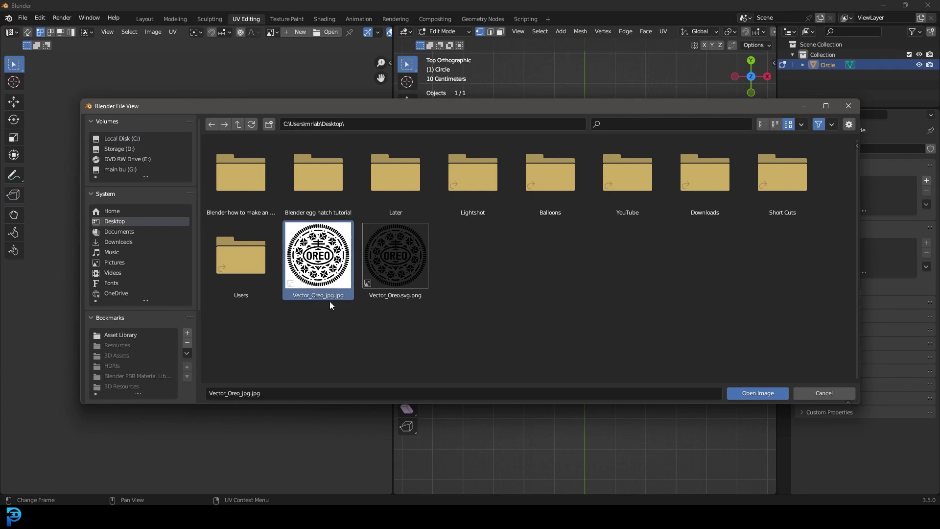
left_click(757, 393)
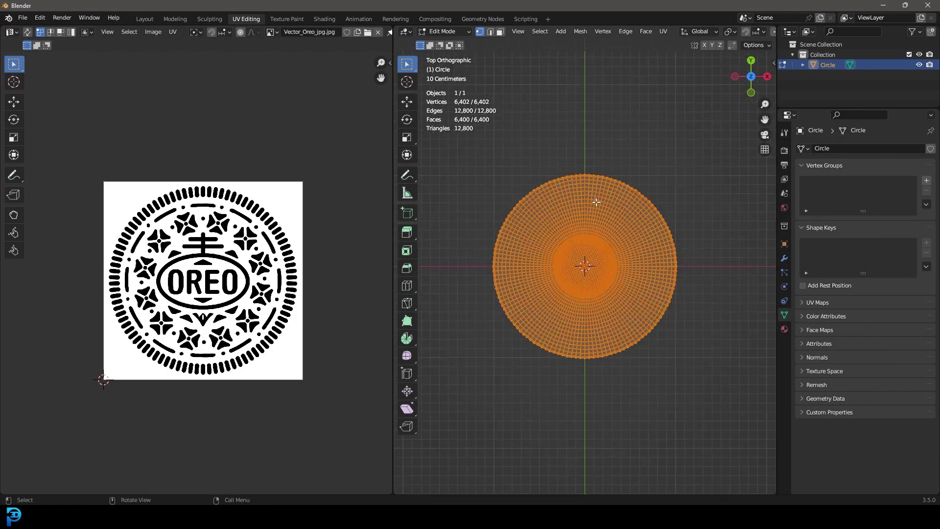
Step: Project the disc's UVs from the top view, scale them over the Oreo pattern, and return to Layout
scroll(604, 188, "up", 1)
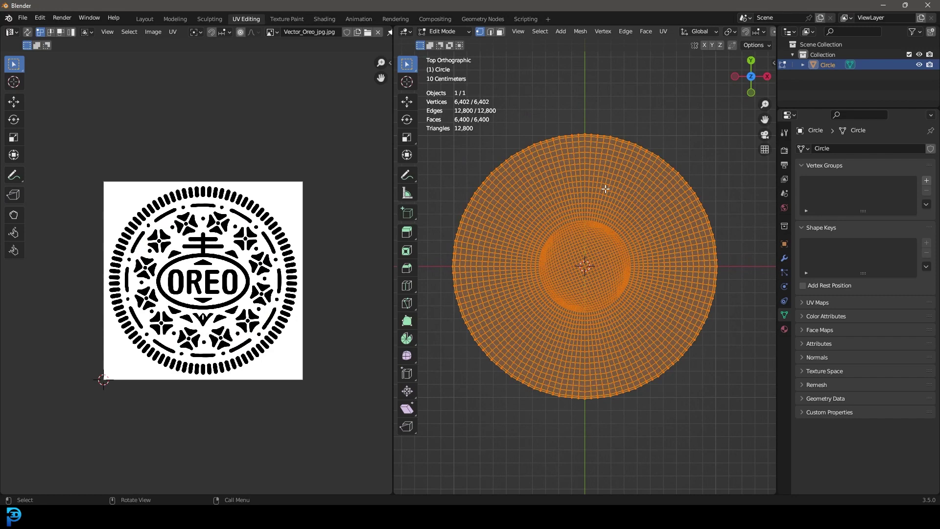
key("u")
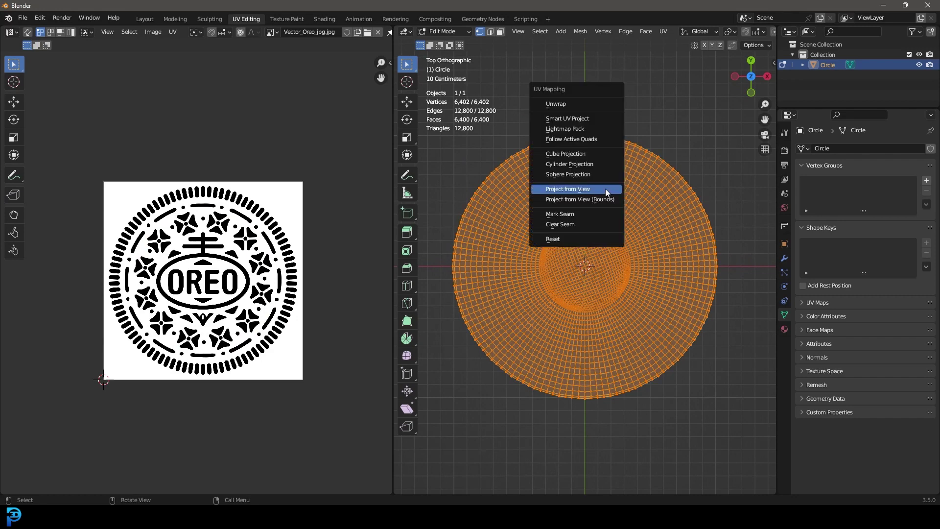
left_click(568, 193)
key("s")
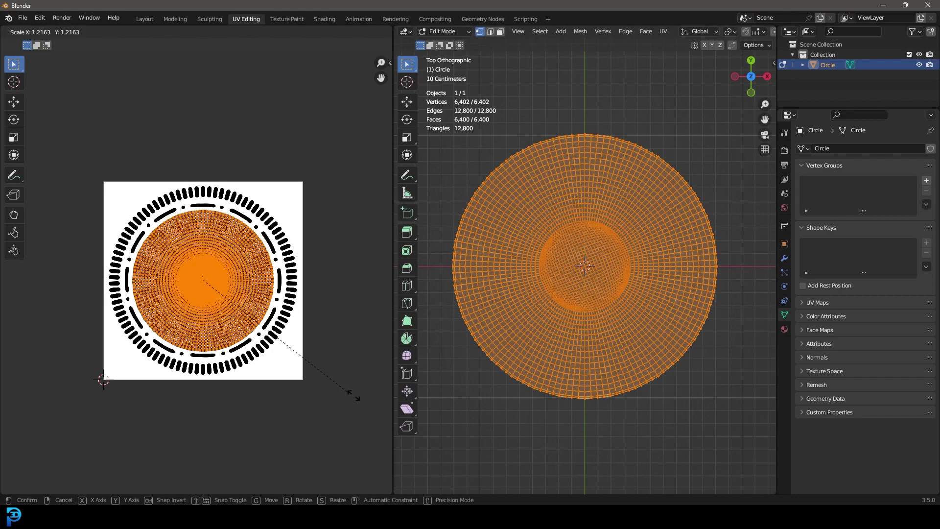
left_click(8, 430)
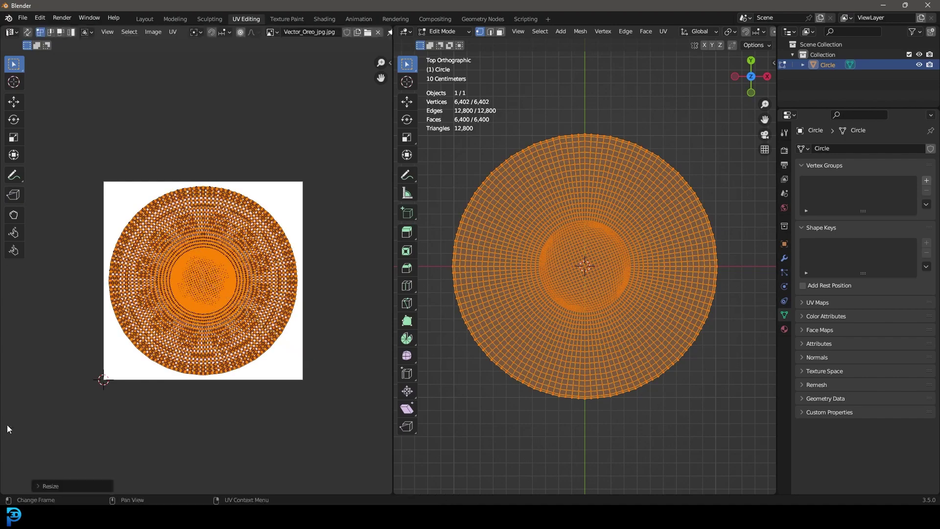
scroll(243, 252, "up", 7)
key("s")
key("Escape")
scroll(253, 263, "down", 7)
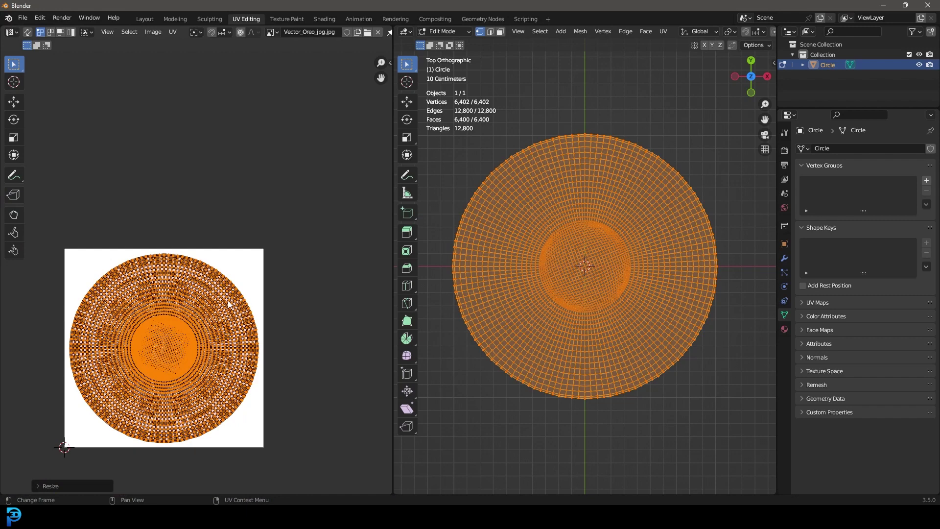
left_click(146, 18)
left_click(784, 326)
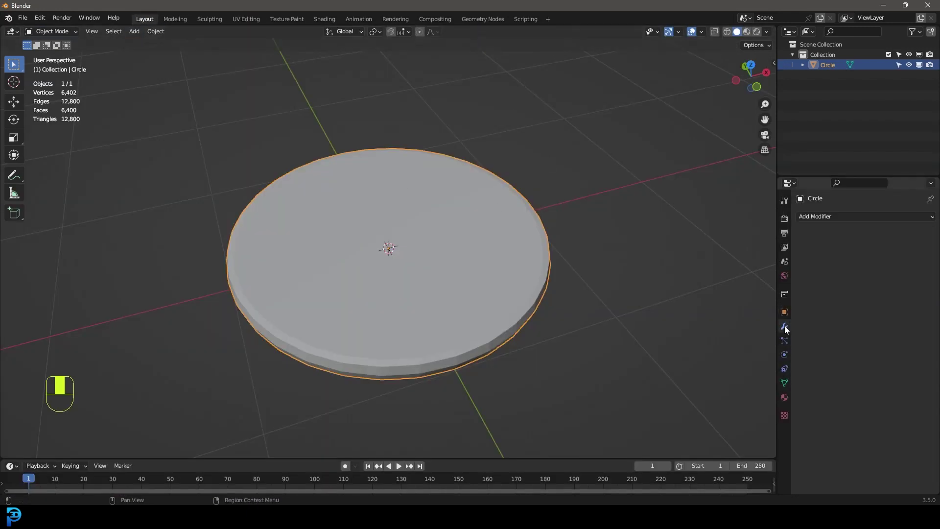
Step: Add a Displace modifier whose new texture uses Vector_Oreo_jpg.jpg to emboss the Oreo pattern
left_click(815, 216)
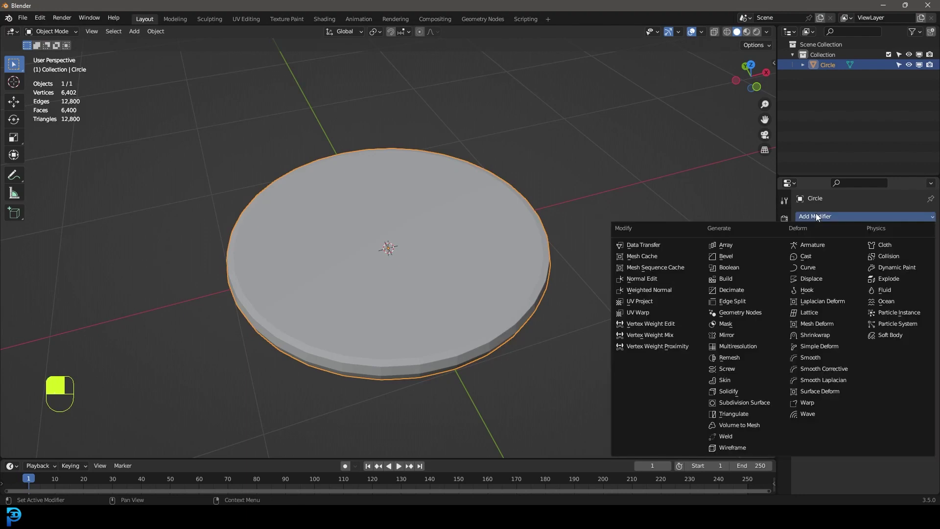
left_click(814, 279)
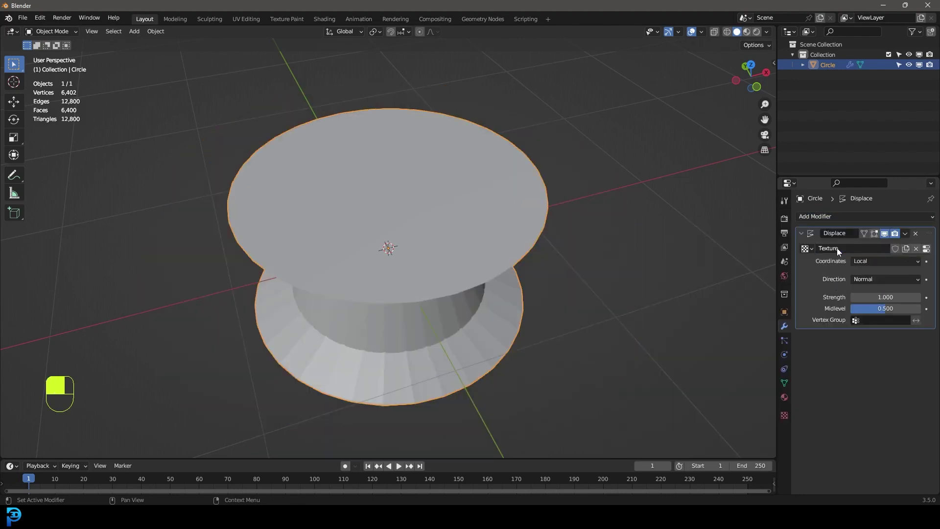
left_click(784, 415)
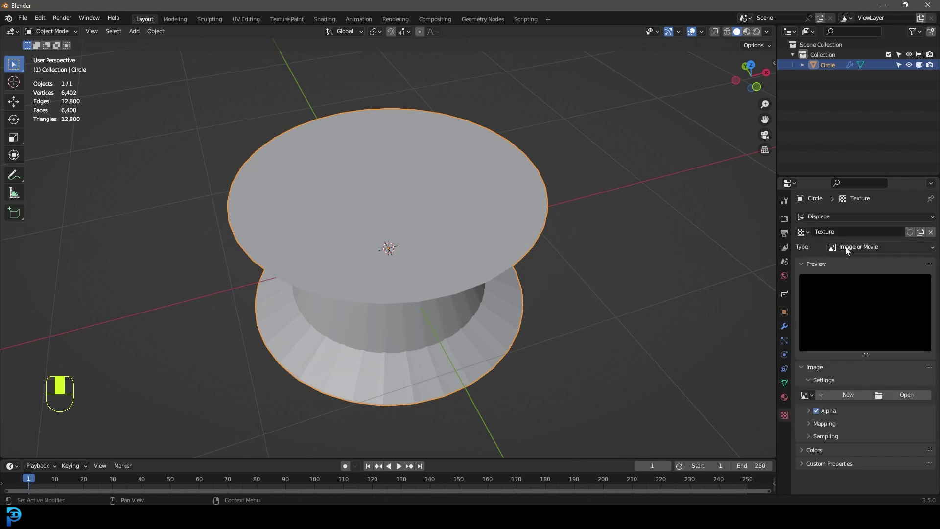
left_click(807, 395)
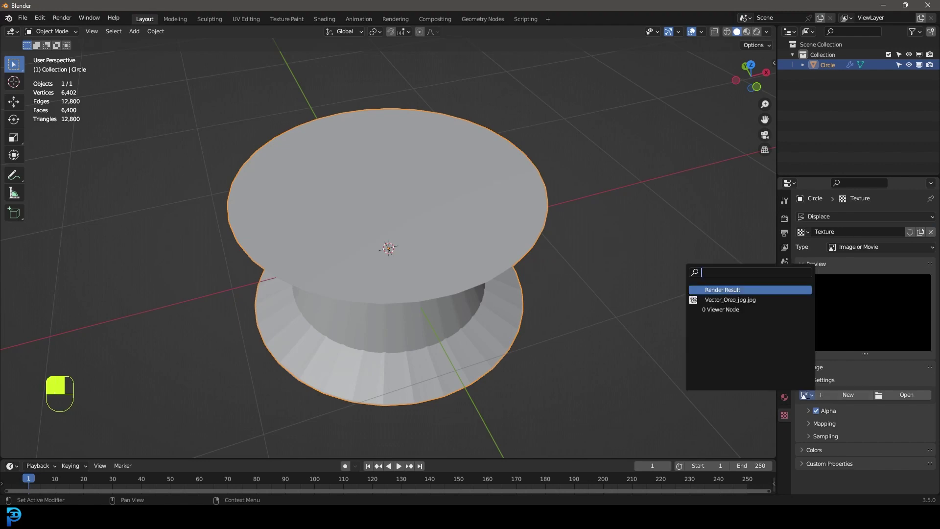
left_click(747, 300)
scroll(414, 205, "down", 3)
middle_click_drag(414, 205, 442, 221)
scroll(442, 222, "up", 3)
middle_click_drag(470, 189, 442, 278)
scroll(443, 282, "up", 2)
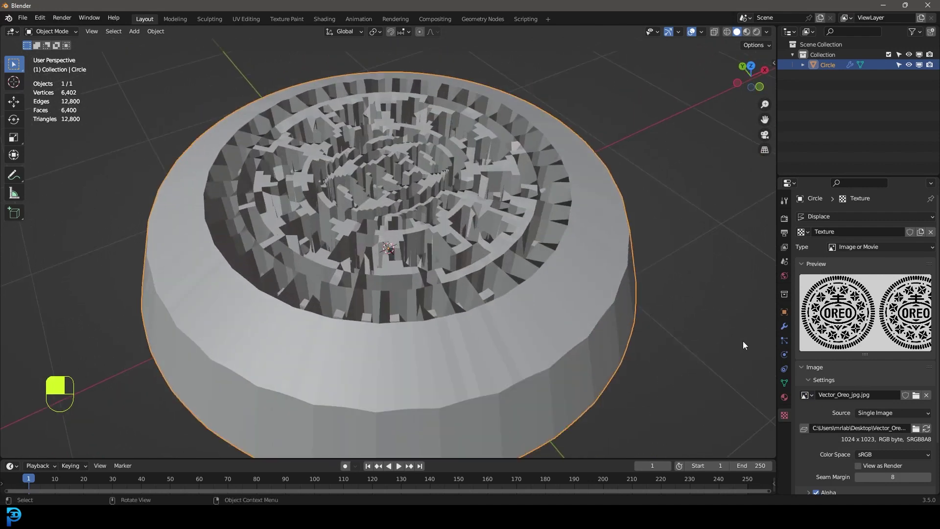
left_click(784, 327)
Step: Set Displace strength to -0.030 and add a Subdivision Surface modifier above Displace
left_click_drag(898, 297, 851, 296, "shift")
middle_click_drag(402, 254, 444, 236)
left_click(848, 216)
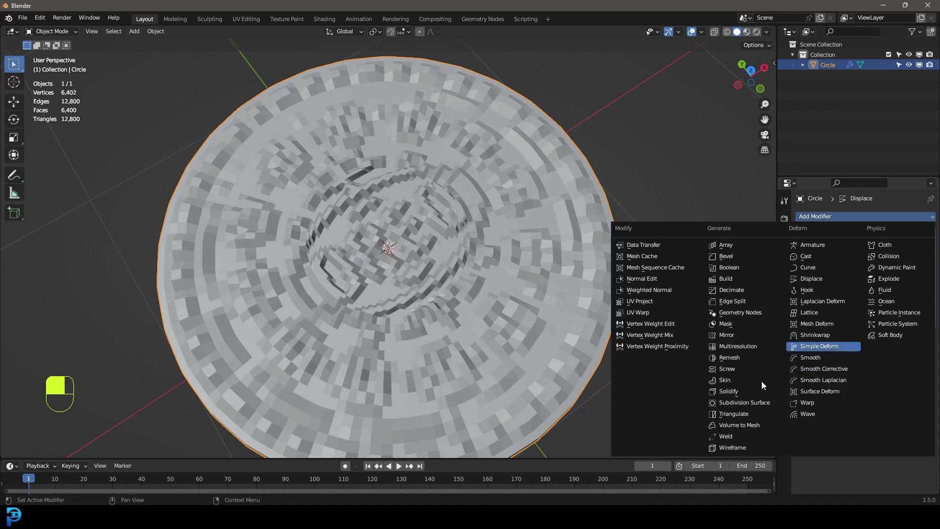
left_click(755, 402)
left_click_drag(929, 337, 929, 234)
Step: Raise the Subdivision Surface viewport level to 2
scroll(477, 247, "down", 3)
mouse_move(476, 248)
middle_mouse_down()
mouse_move(469, 251)
mouse_move(482, 249)
middle_mouse_up()
scroll(579, 250, "up", 2)
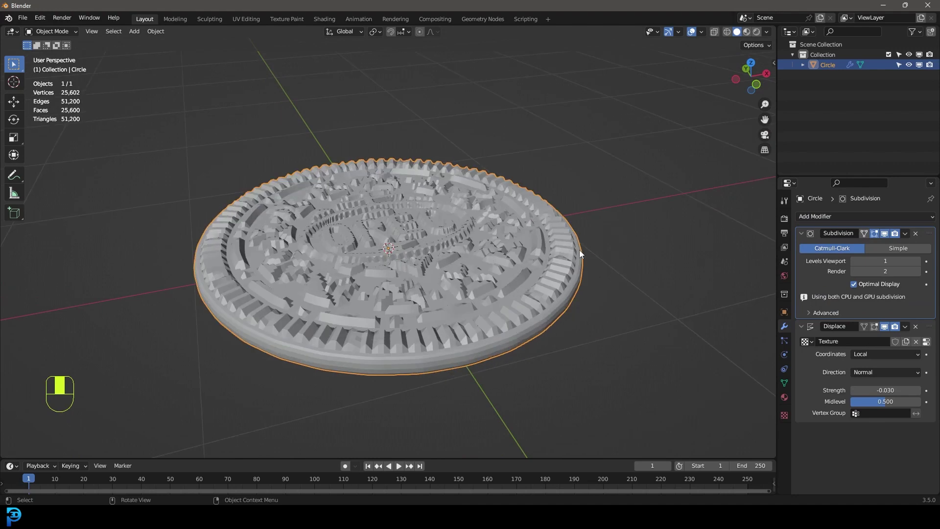
left_click(917, 260)
middle_click_drag(528, 241, 644, 233)
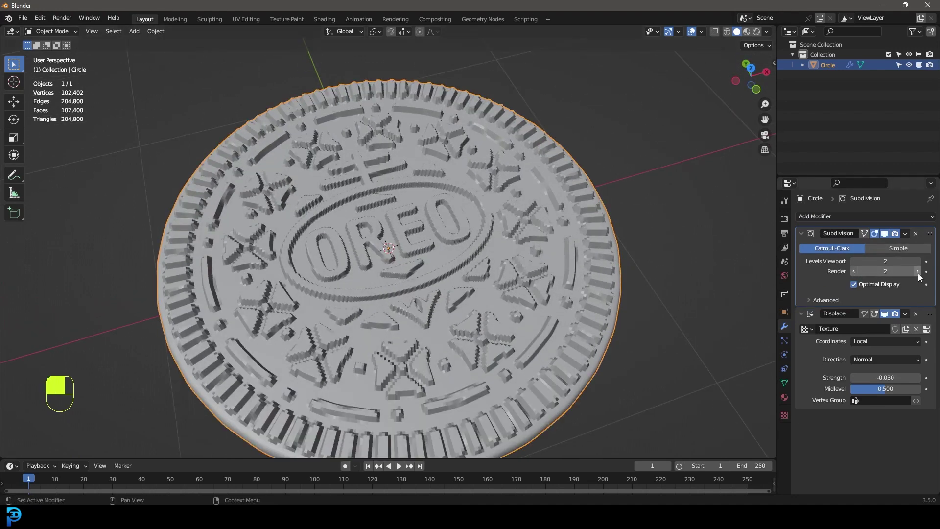
Step: Collapse both modifier panels and settle the Displace strength at -0.030
left_click(801, 233)
left_click(801, 246)
scroll(457, 274, "down", 3)
middle_click_drag(458, 274, 444, 231)
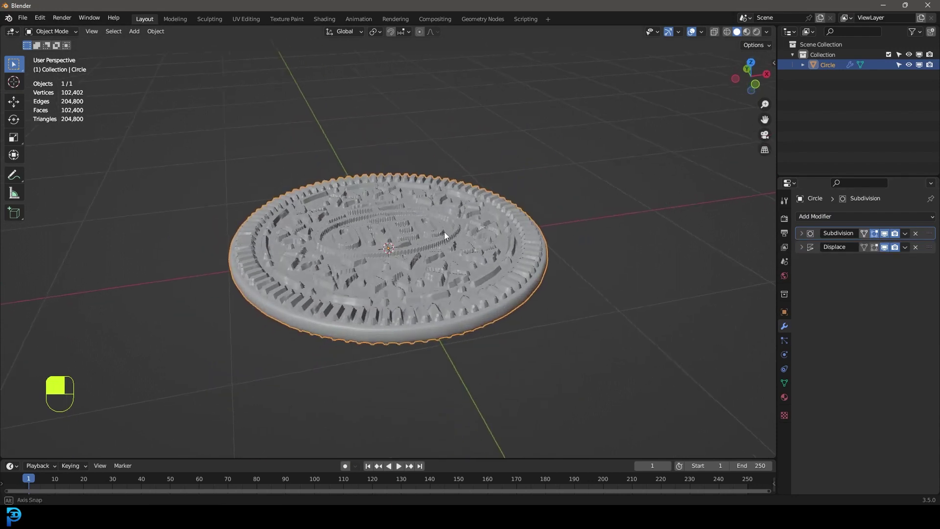
scroll(444, 231, "up", 2)
left_click(815, 247)
mouse_move(886, 311)
left_mouse_down("shift")
mouse_move(861, 311)
mouse_move(883, 311)
left_mouse_up("shift")
left_click(806, 248)
left_click(819, 216)
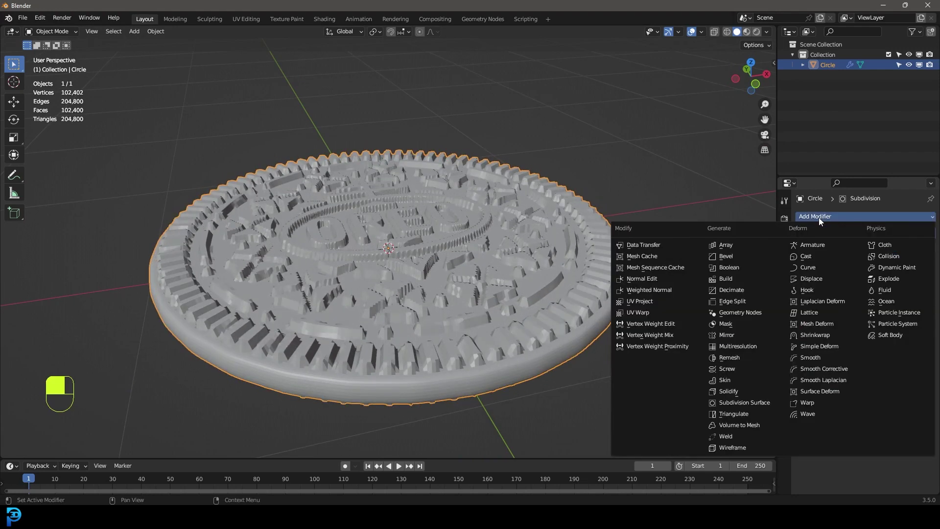
Step: Add a Smooth modifier to the cookie with Repeat set to 5
left_click(827, 356)
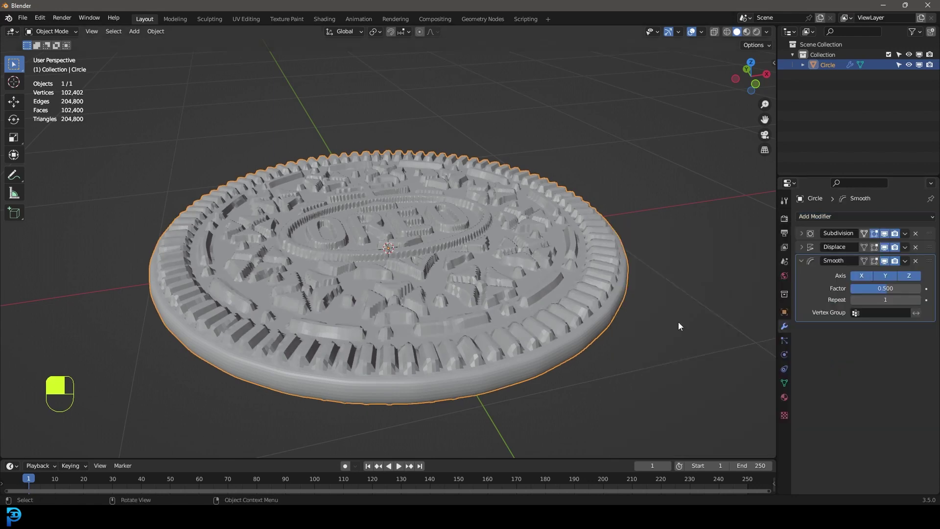
middle_click_drag(677, 325, 530, 249)
left_click(917, 300)
left_click(917, 299)
left_click(917, 299)
left_click(917, 299)
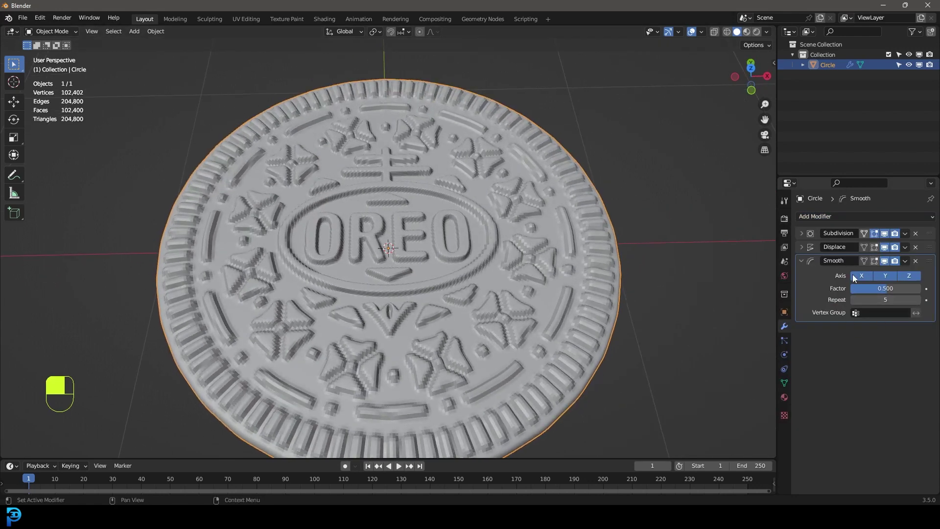
left_click(801, 261)
Step: Apply Shade Smooth to the cookie and switch to top orthographic view
right_click(430, 185)
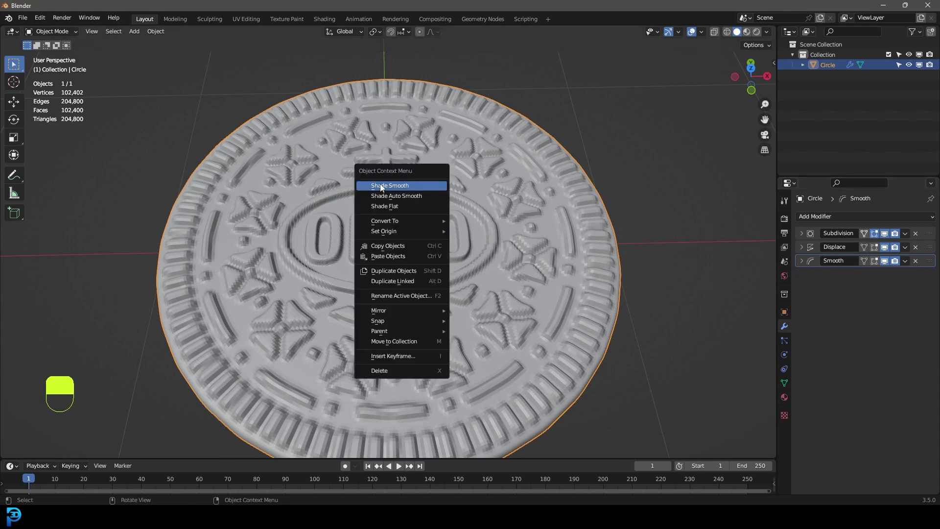
left_click(430, 185)
scroll(470, 184, "down", 4)
mouse_move(478, 231)
middle_mouse_down()
mouse_move(472, 120)
mouse_move(482, 140)
mouse_move(480, 237)
middle_mouse_up()
key("KP_7")
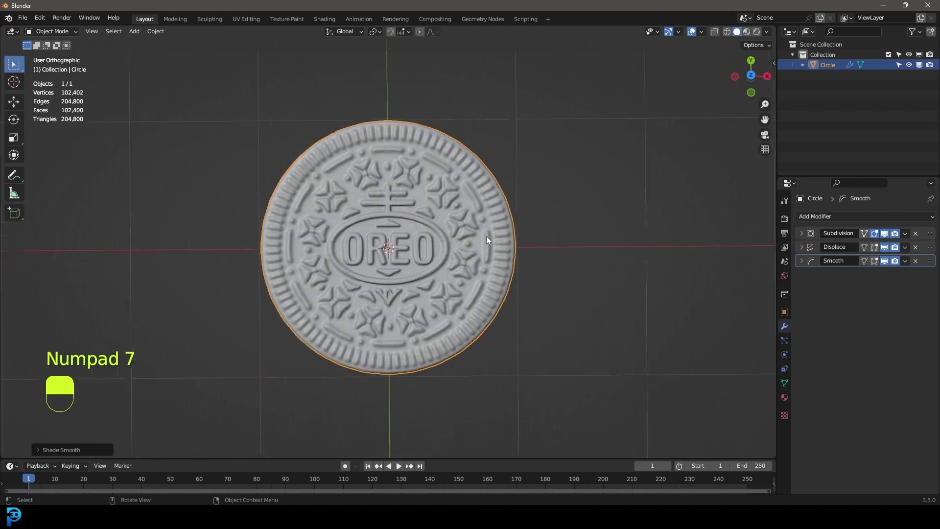
Step: Raise the cookie above the origin in front orthographic view
key("KP_1")
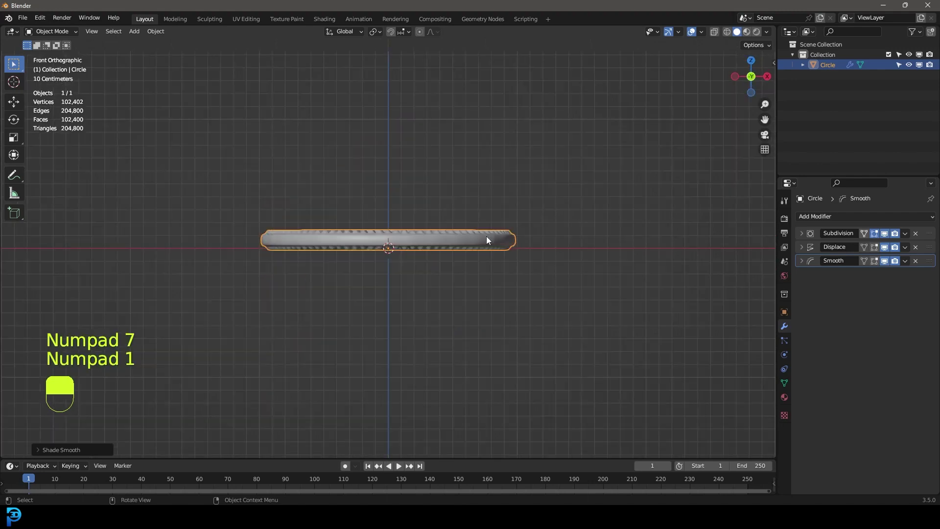
scroll(455, 250, "up", 2)
key("g")
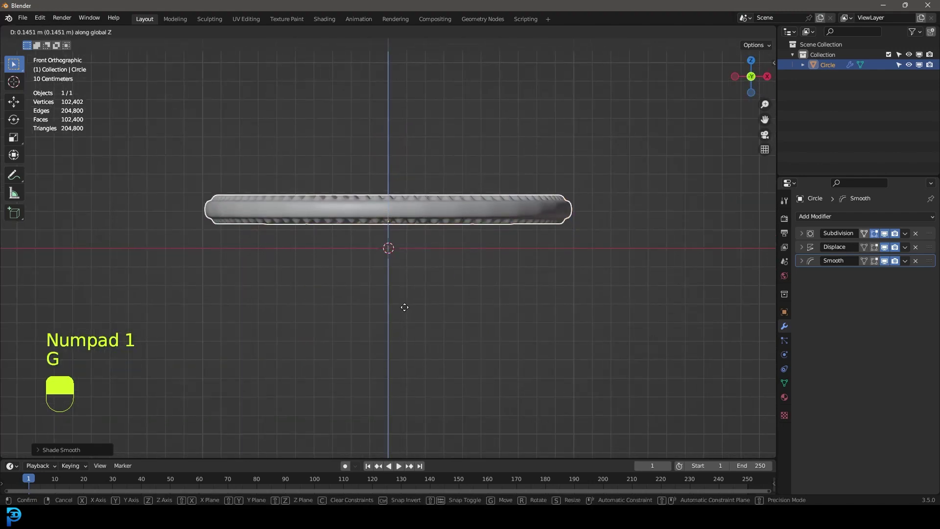
left_click(404, 309)
Step: Duplicate the cookie and place the copy below the original along Z
key("shift+d")
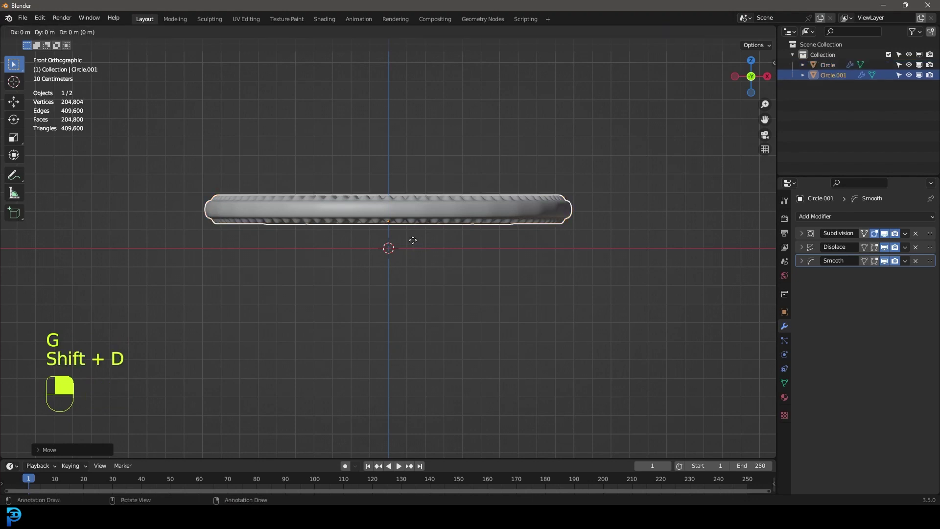
key("z")
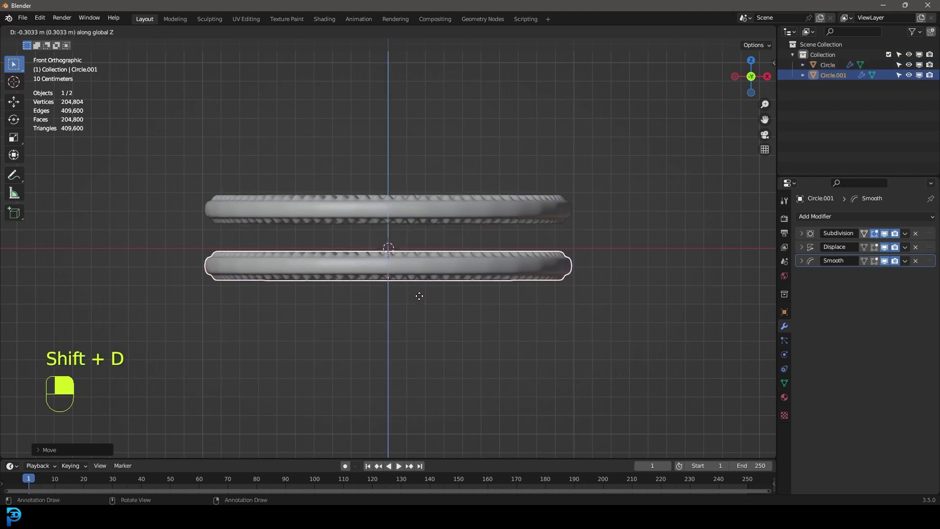
left_click(417, 291)
mouse_move(413, 279)
middle_mouse_down()
mouse_move(401, 272)
mouse_move(421, 272)
middle_mouse_up()
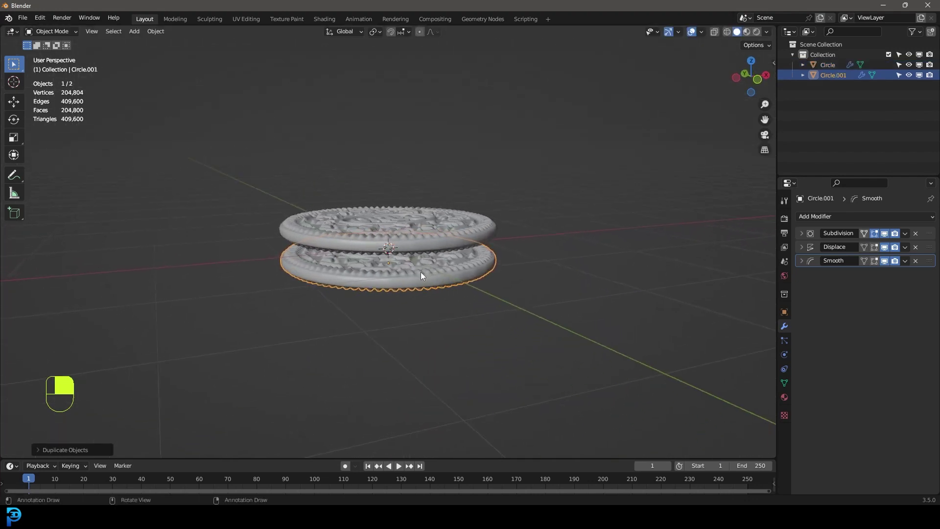
key("shift+a")
mouse_move(412, 215)
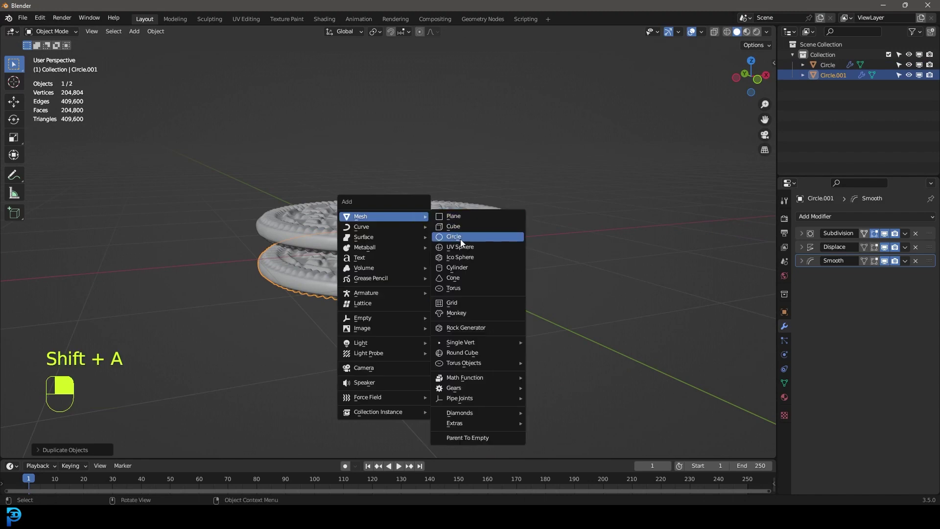
Step: Add a cylinder and view it from the front in wireframe shading
left_click(488, 268)
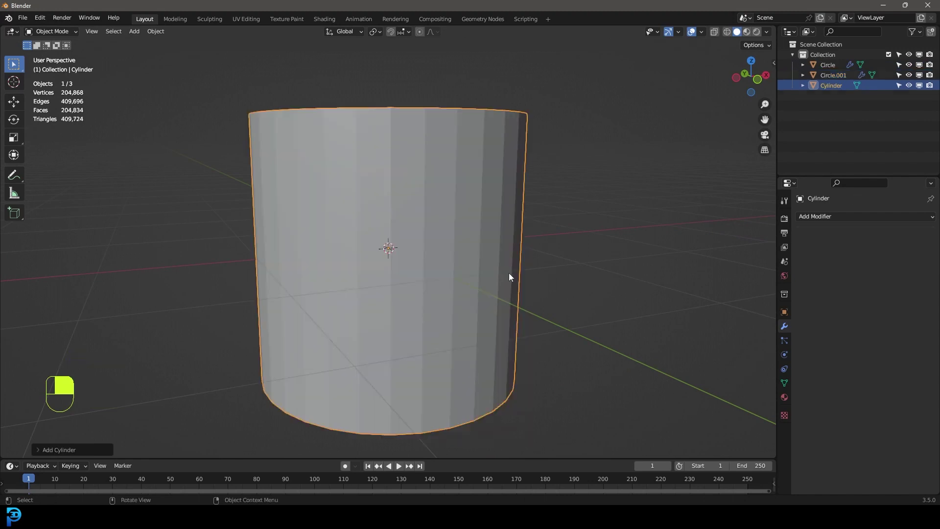
key("KP_1")
key("z")
left_click(430, 273)
Step: Shrink the cylinder mesh and flatten it vertically into a thin disc
key("Tab")
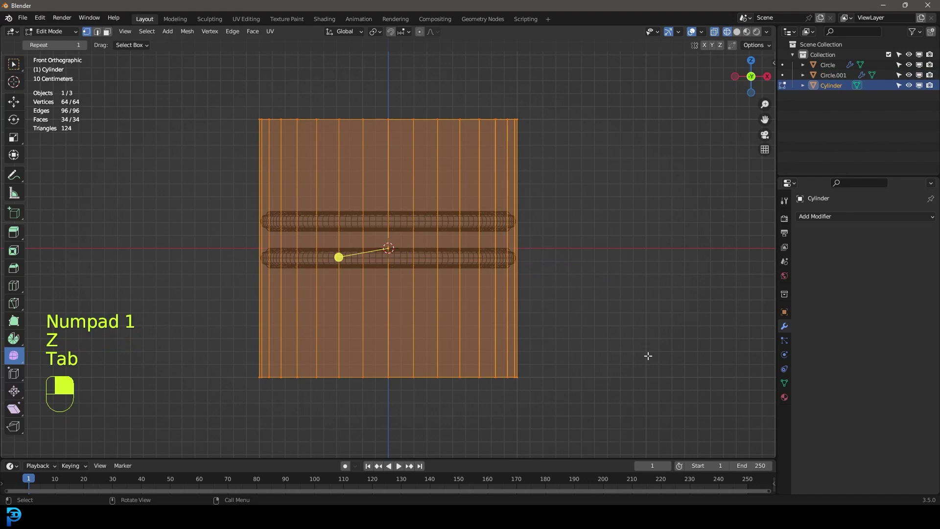
key("s")
left_click(610, 296)
scroll(611, 296, "up", 2)
key("s")
left_click(626, 300)
key("s")
key("z")
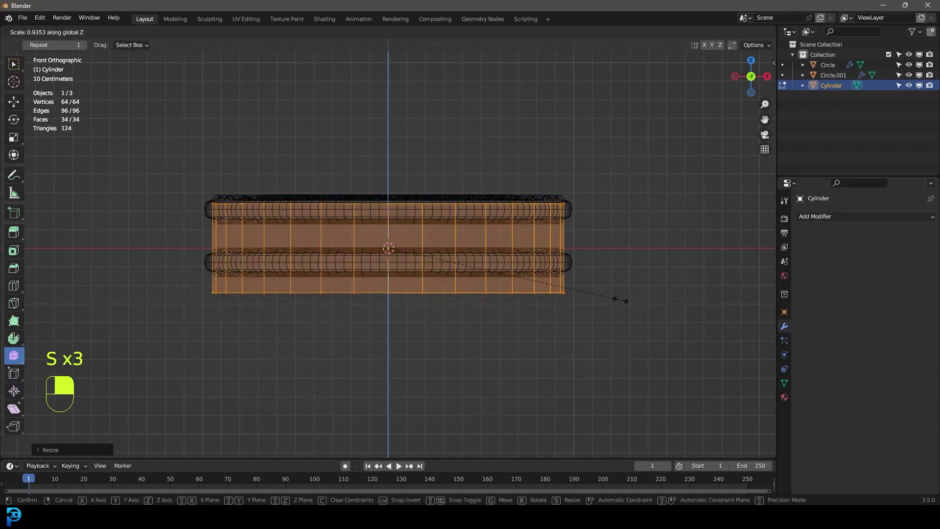
left_click(486, 259)
key("Tab")
Step: Move the cylinder up between the cookie halves and adjust its height
key("g")
key("z")
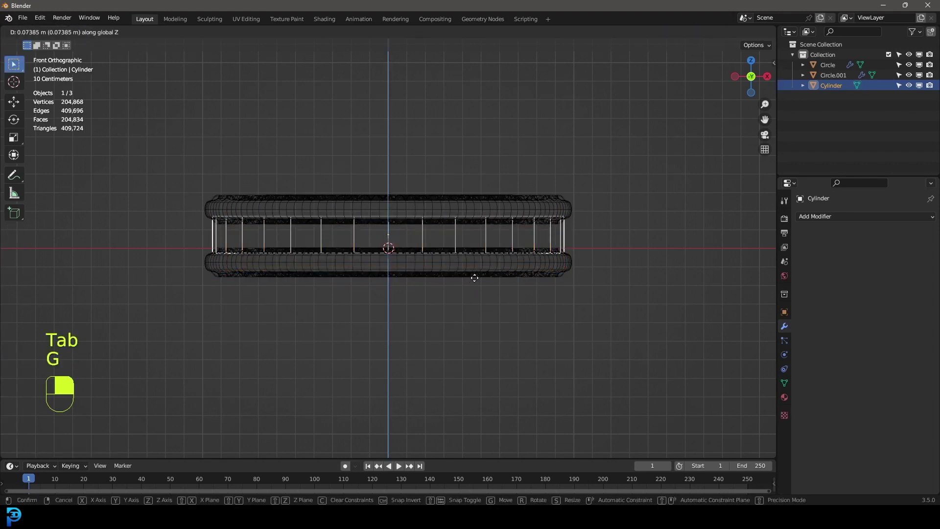
left_click(475, 278)
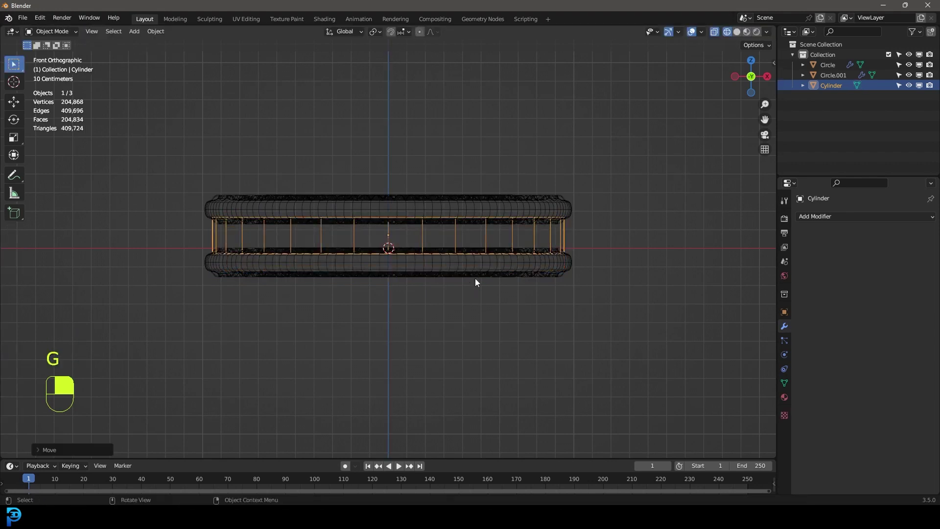
scroll(473, 266, "up", 2)
key("Tab")
key("s")
key("z")
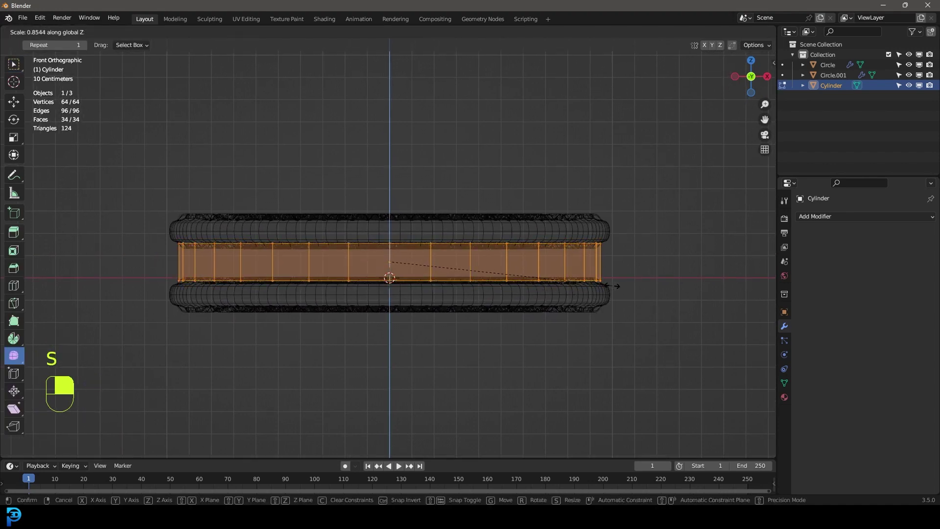
left_click(611, 286)
Step: Switch to wireframe shading and face select mode on the filling
middle_click_drag(549, 343, 550, 344, "shift")
middle_click_drag(454, 294, 386, 280)
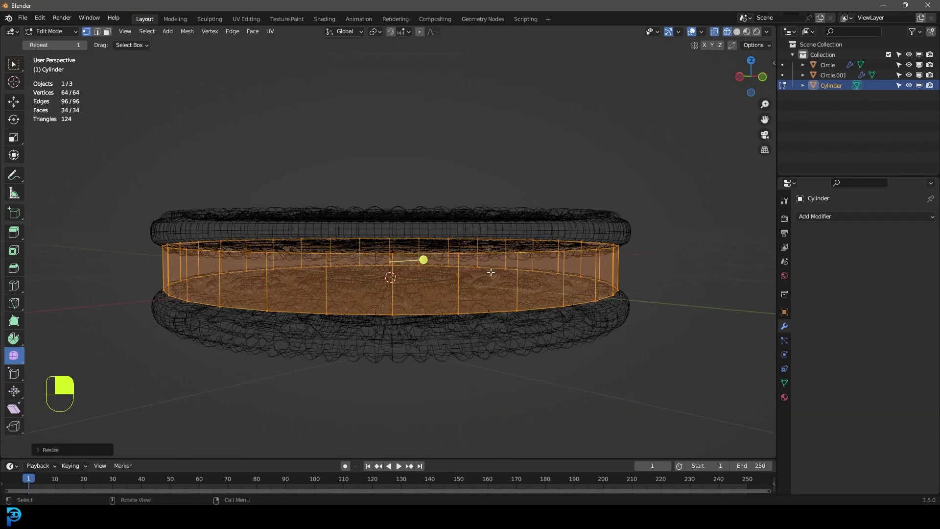
key("z")
key("z")
left_click(287, 269)
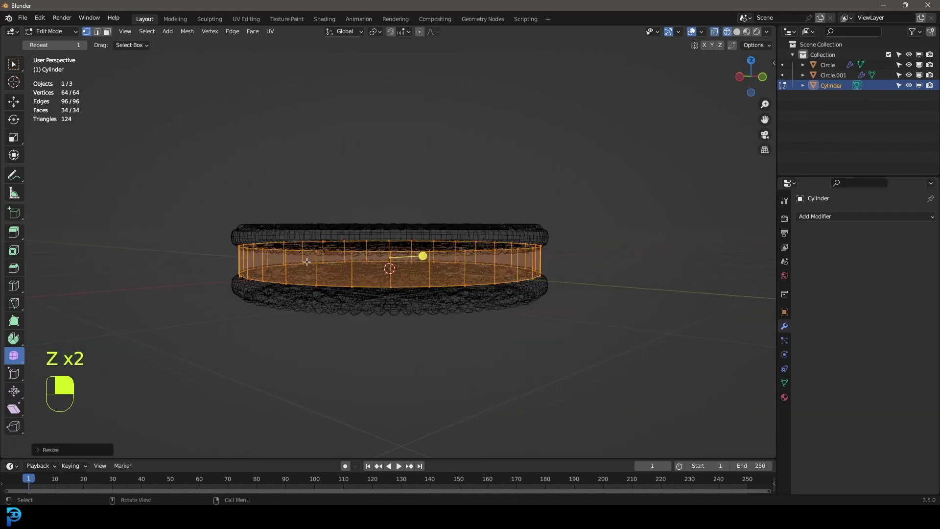
left_click(107, 32)
left_click(364, 250)
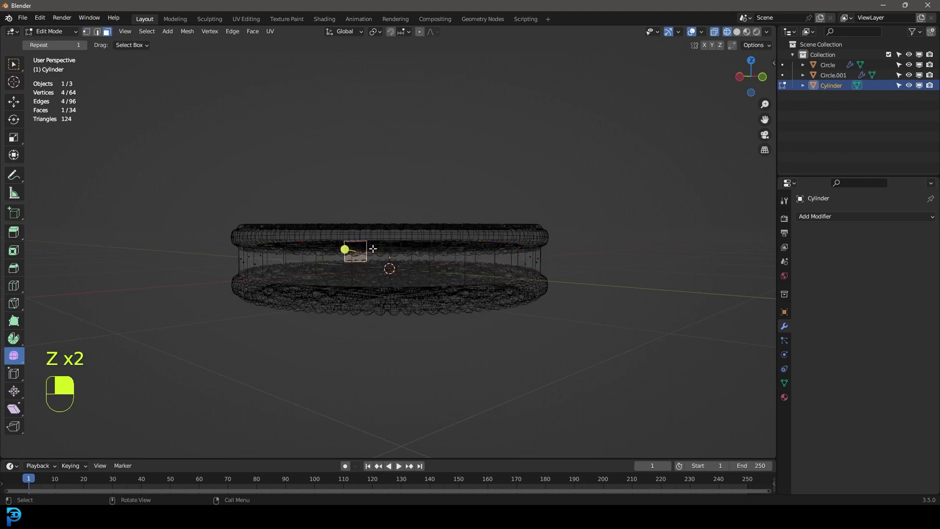
Step: Select the filling's top cap face and bevel its rim
key("z")
left_click(465, 260)
key("z")
left_click(372, 259)
left_click(392, 233)
scroll(562, 321, "up", 2)
key("ctrl+b")
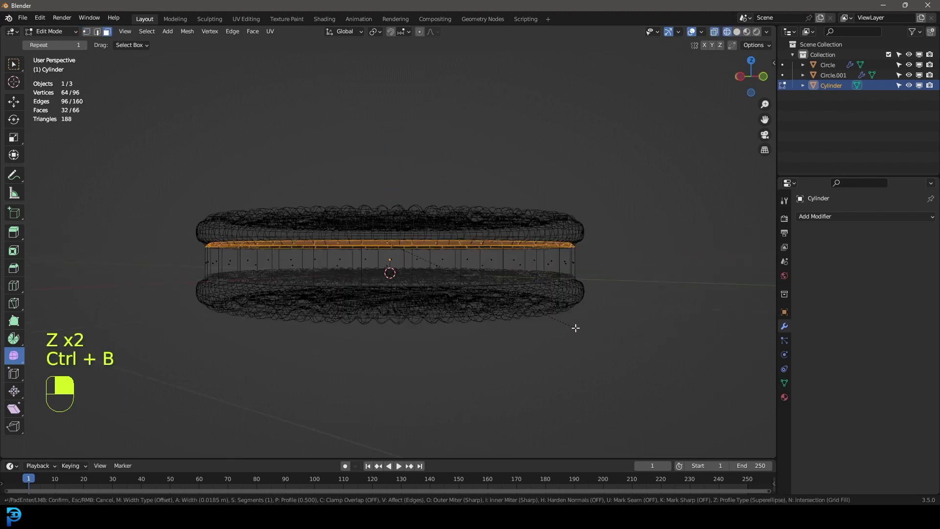
left_click(560, 330)
Step: Bevel the bottom cap rim, then return to solid shading and Object Mode
middle_click_drag(560, 330, 459, 308)
left_click(390, 264)
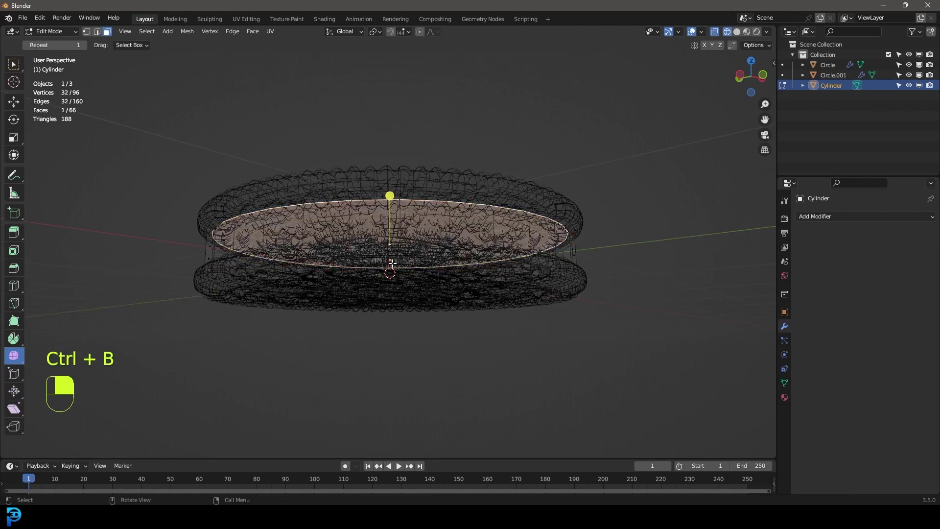
key("z")
left_click(362, 278)
key("z")
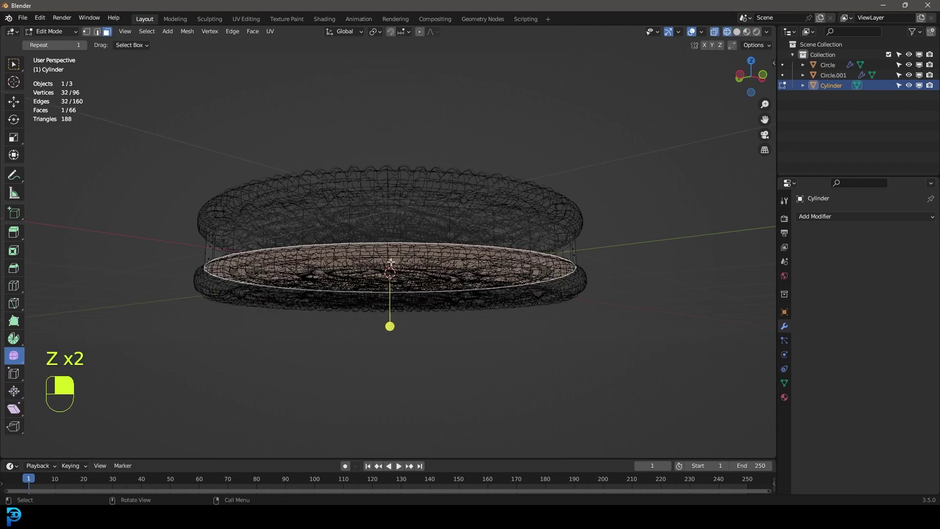
key("ctrl+b")
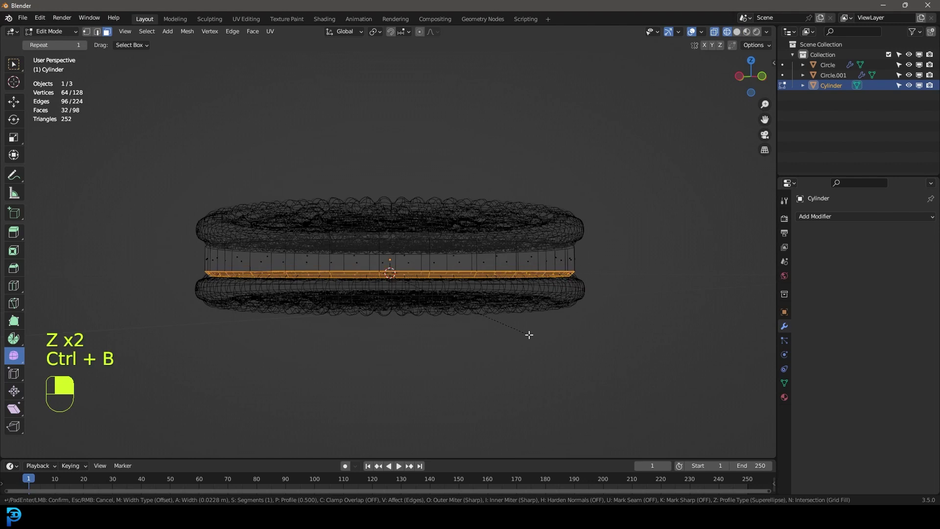
left_click(528, 332)
key("z")
left_click(579, 338)
key("Tab")
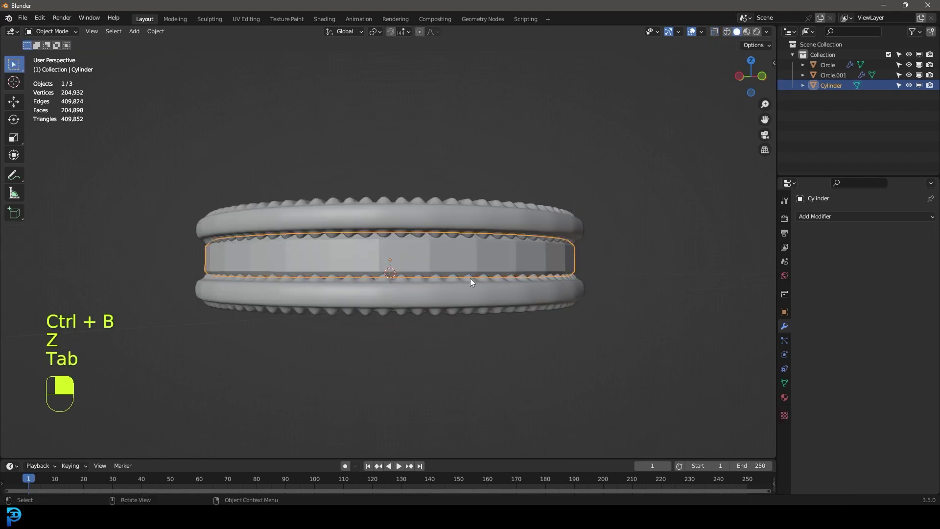
Step: Add a Subdivision Surface modifier to the filling and shade it smooth
left_click(827, 218)
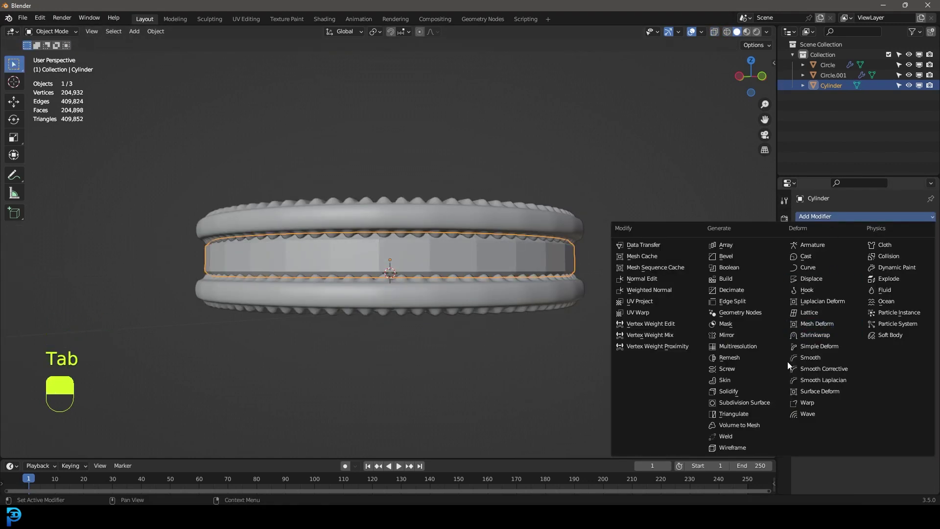
left_click(766, 403)
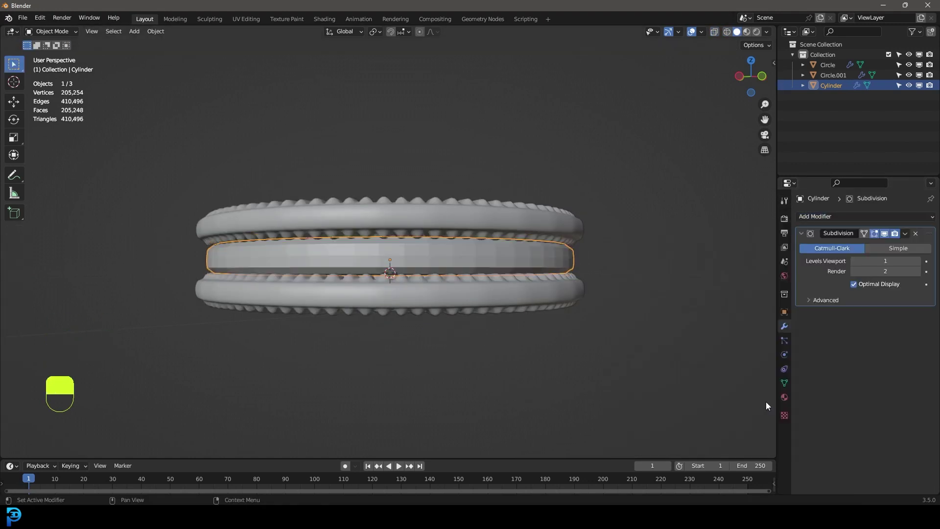
right_click(498, 249)
left_click(465, 252)
scroll(530, 265, "down", 3)
middle_click_drag(530, 265, 427, 266)
scroll(427, 266, "up", 2)
Step: Scale the whole filling mesh slightly larger in height and width
key("Tab")
key("a")
key("s")
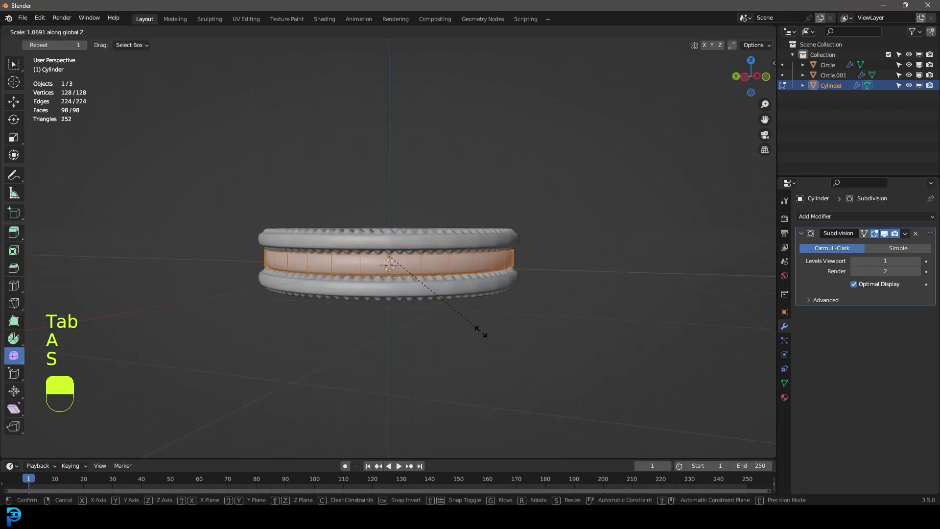
right_click(490, 369)
key("s")
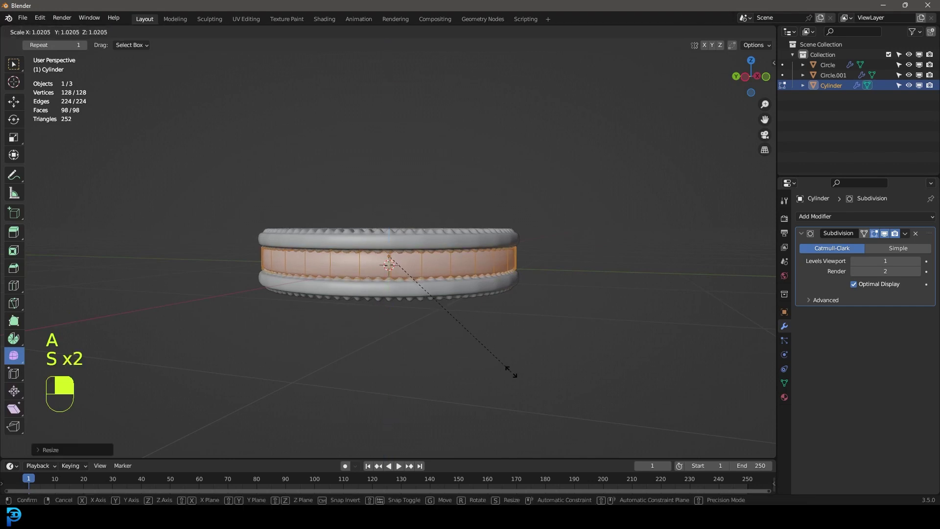
key("s")
key("shift+z")
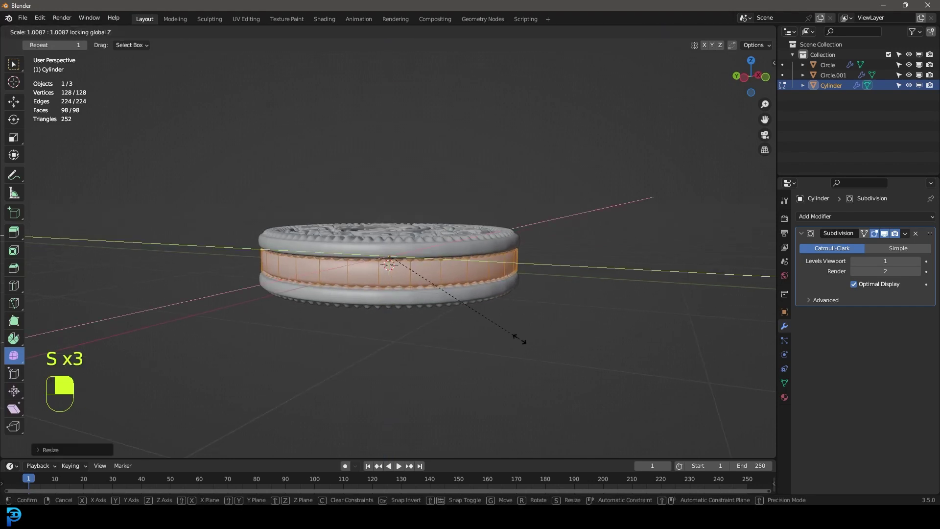
right_click(518, 337)
key("Tab")
middle_click_drag(501, 268, 553, 254)
key("alt+a")
scroll(437, 267, "up", 2)
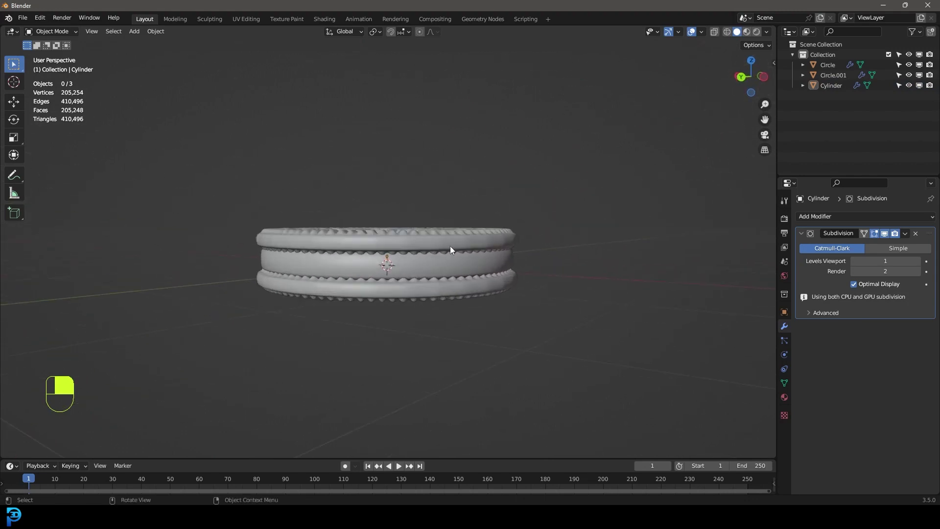
Step: Select all three cookie parts and rotate them 90° on X upright
key("alt+a")
middle_click_drag(459, 269, 491, 285)
key("KP_1")
key("a")
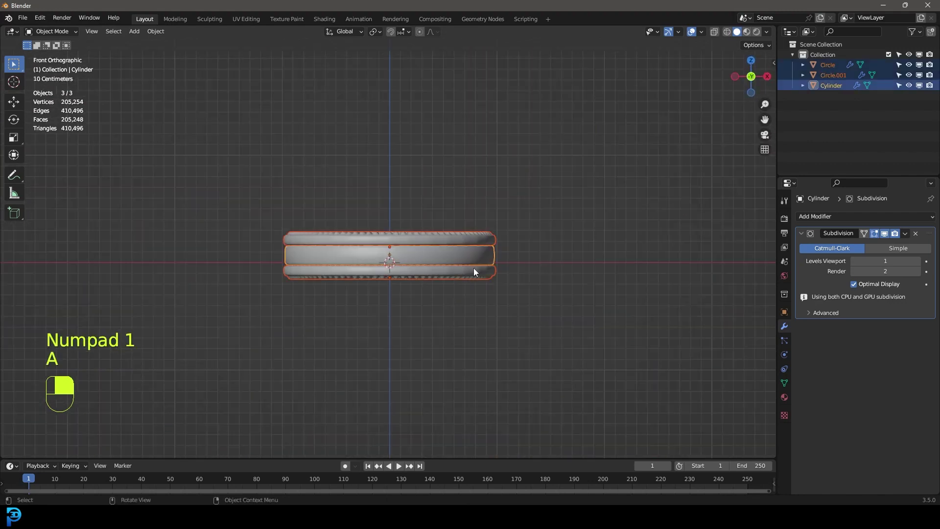
type("rx90")
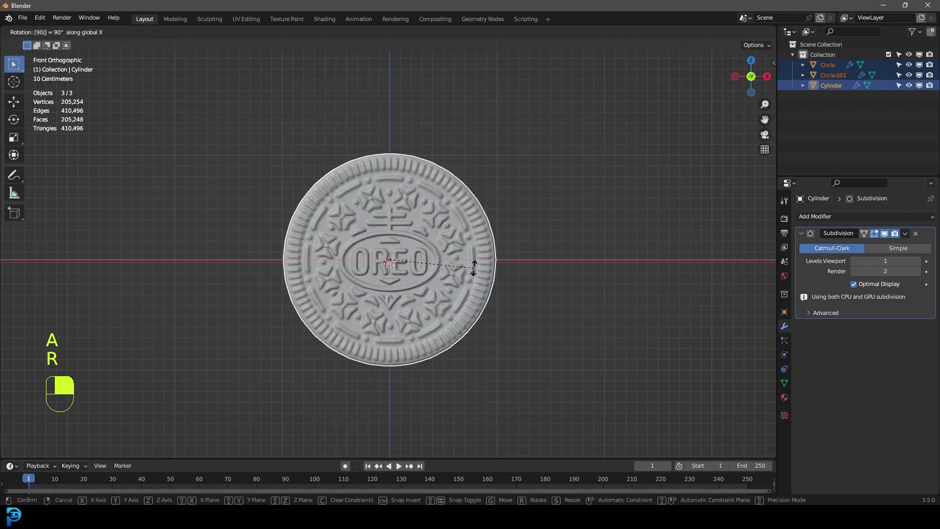
left_click(474, 268)
Step: Raise the upright cookie 0.6153 m along Z
key("g")
key("z")
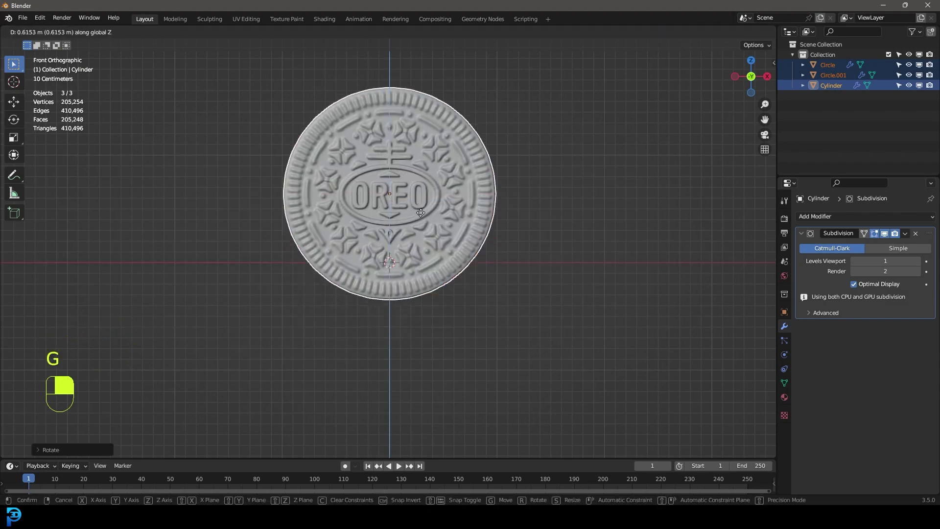
left_click(447, 186)
middle_click_drag(447, 187, 433, 165)
Step: Add a mesh plane under the cookie
key("shift+a")
mouse_move(434, 163)
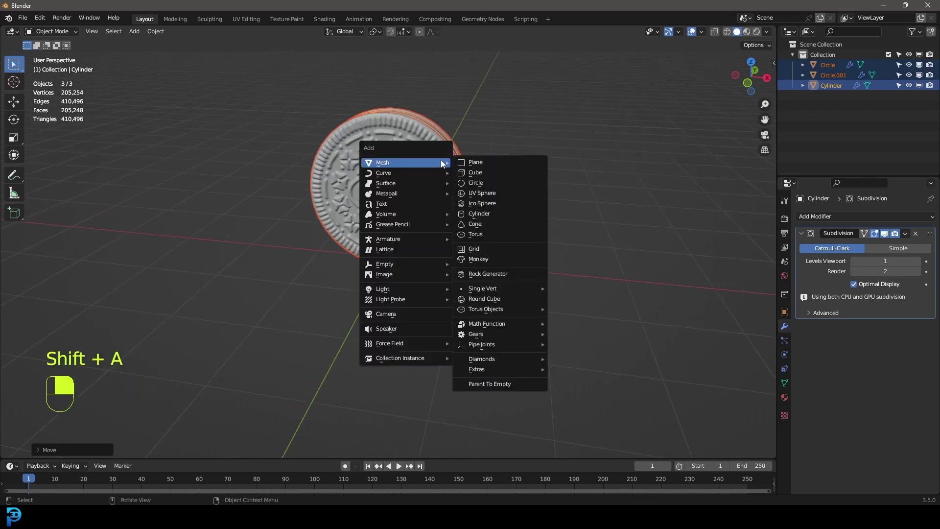
left_click(477, 163)
scroll(430, 256, "up", 3)
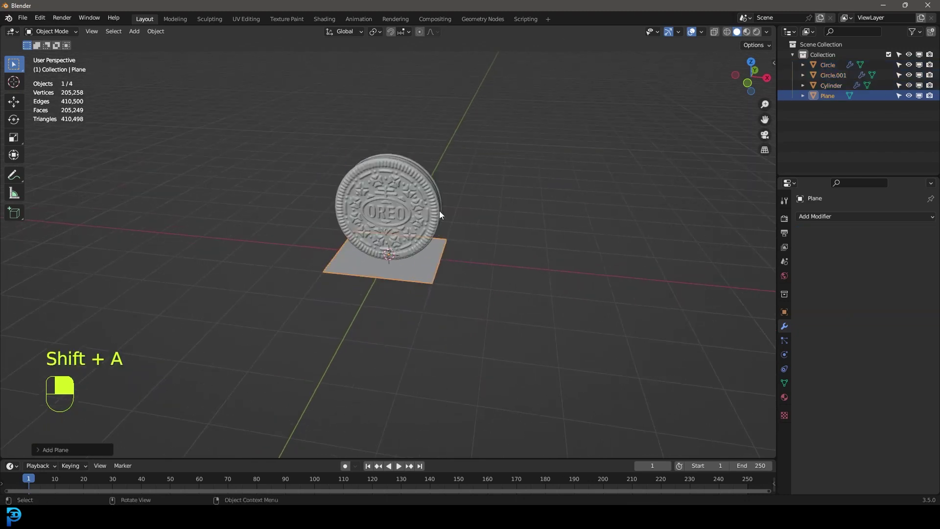
Step: Shrink the cookie and lower it so it rests on the plane
left_click(425, 162)
key("KP_1")
key("z")
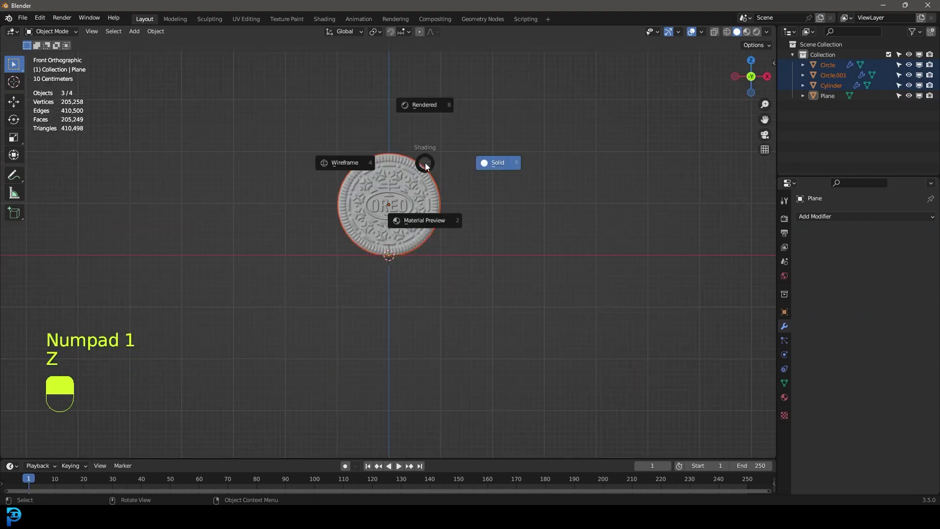
key("s")
left_click(481, 197)
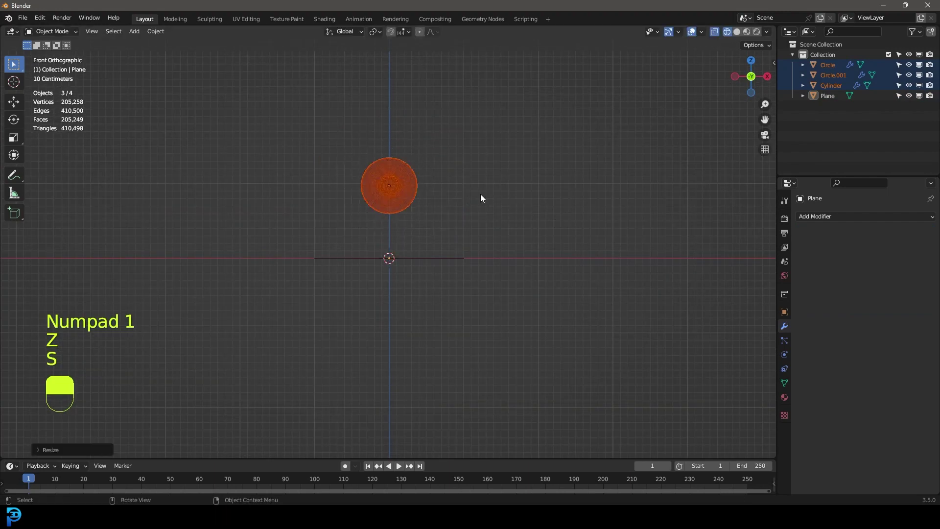
key("g")
key("shift")
left_click(483, 215)
mouse_move(483, 215)
middle_mouse_down()
mouse_move(455, 204)
mouse_move(509, 204)
mouse_move(470, 256)
middle_mouse_up()
key("z")
Step: Push the plane's back edge back, extrude it up into a wall, and bevel the corner
left_click(470, 249)
key("Tab")
left_click(456, 223)
middle_click_drag(455, 222, 489, 225)
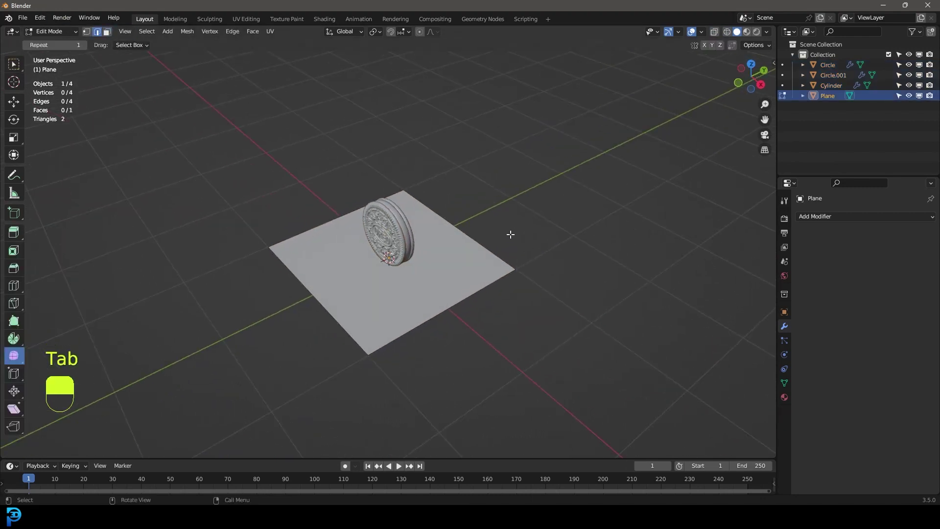
key("g")
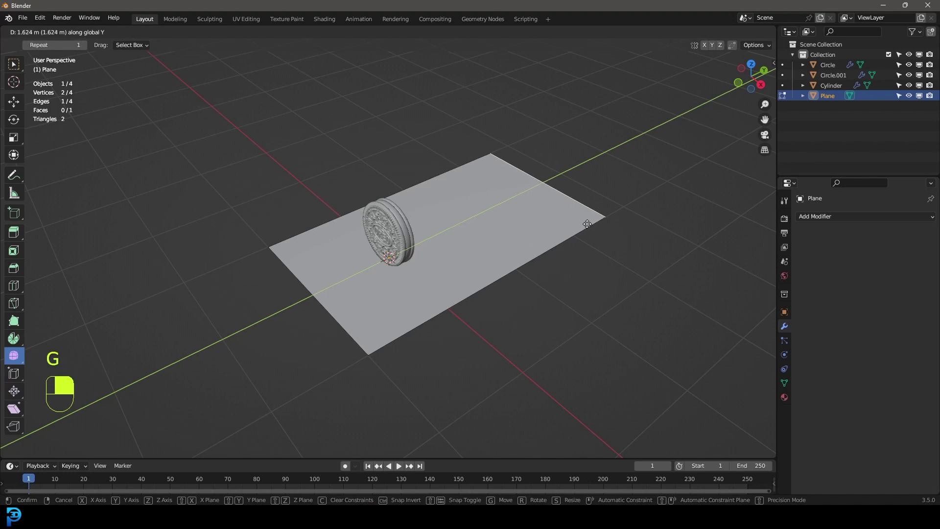
left_click(606, 321)
key("e")
left_click(616, 153)
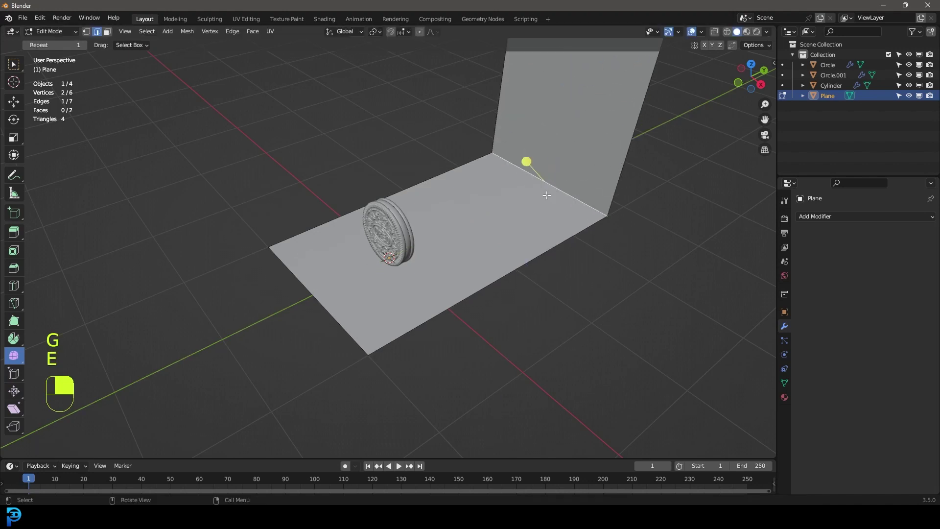
scroll(553, 189, "down", 3)
key("ctrl+b")
scroll(582, 296, "up", 5)
left_click(582, 297)
Step: Enlarge the whole backdrop mesh and shade it smooth
middle_click_drag(582, 296, 455, 181)
key("a")
key("s")
left_click(508, 267)
scroll(455, 181, "up", 2)
key("Tab")
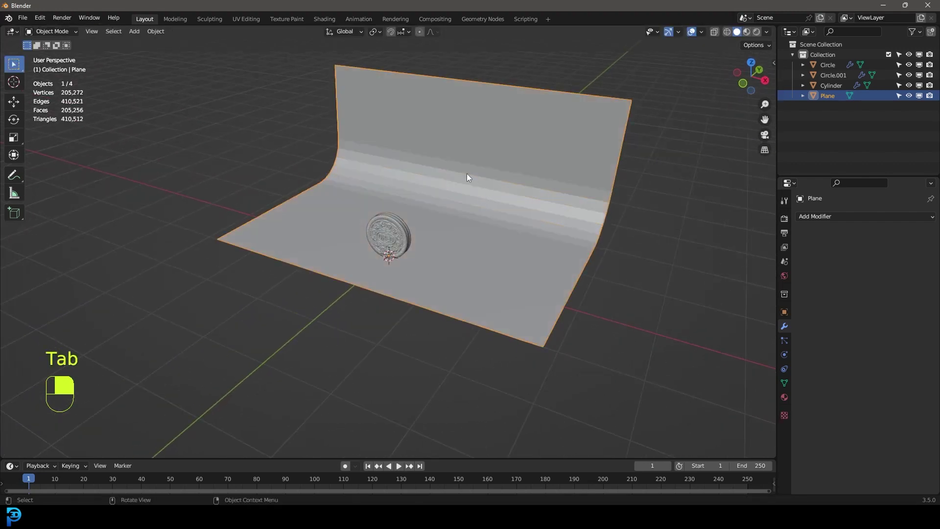
right_click(454, 144)
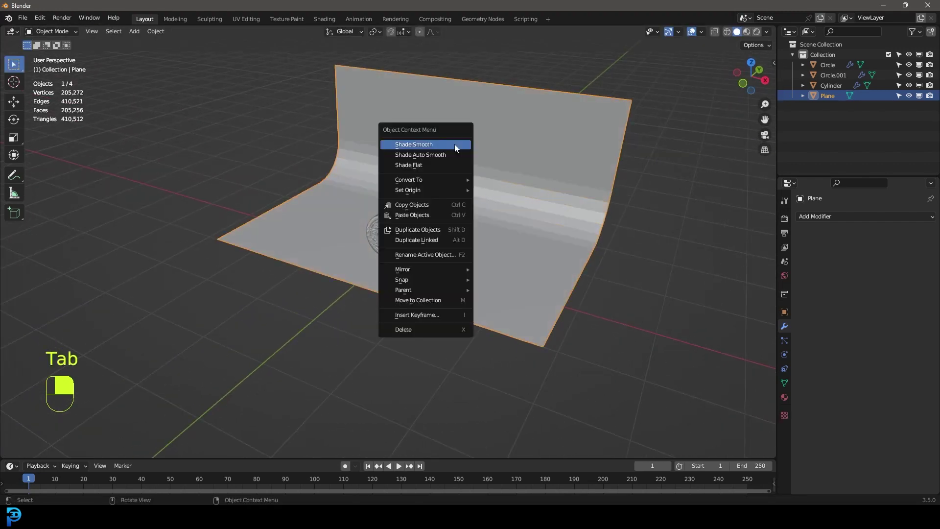
left_click(418, 145)
scroll(441, 209, "up", 3)
key("KP_1")
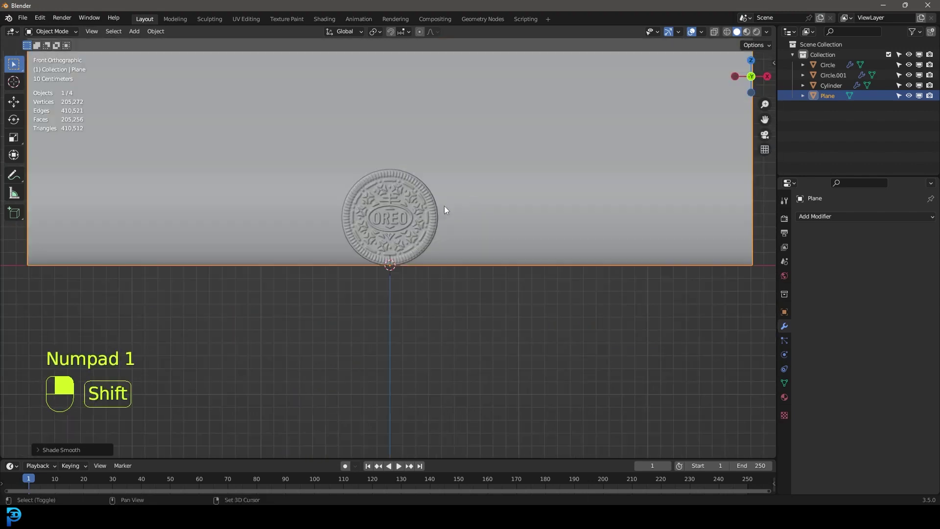
Step: Add a camera, raise it, and bring it closer to the cookie in camera view
scroll(446, 215, "up", 4)
key("shift+a")
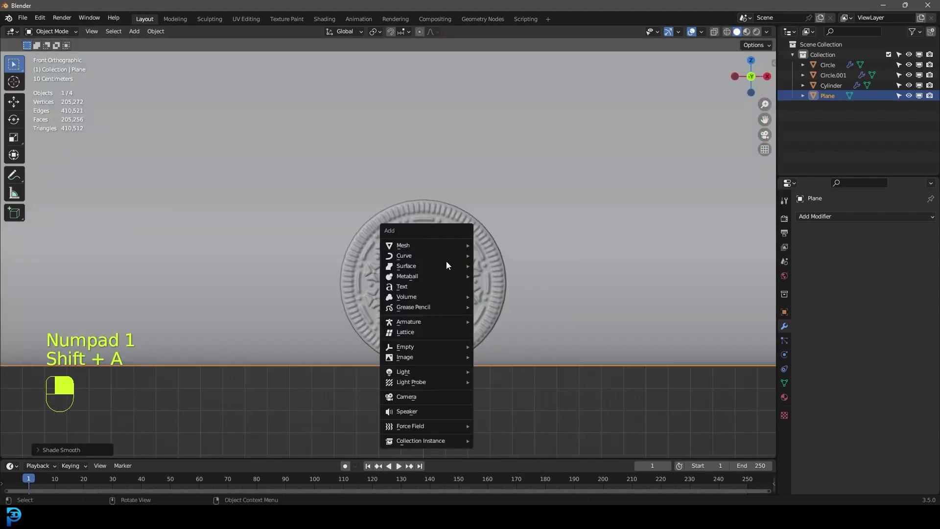
left_click(414, 397)
middle_click_drag(491, 353, 420, 354)
key("g")
key("g")
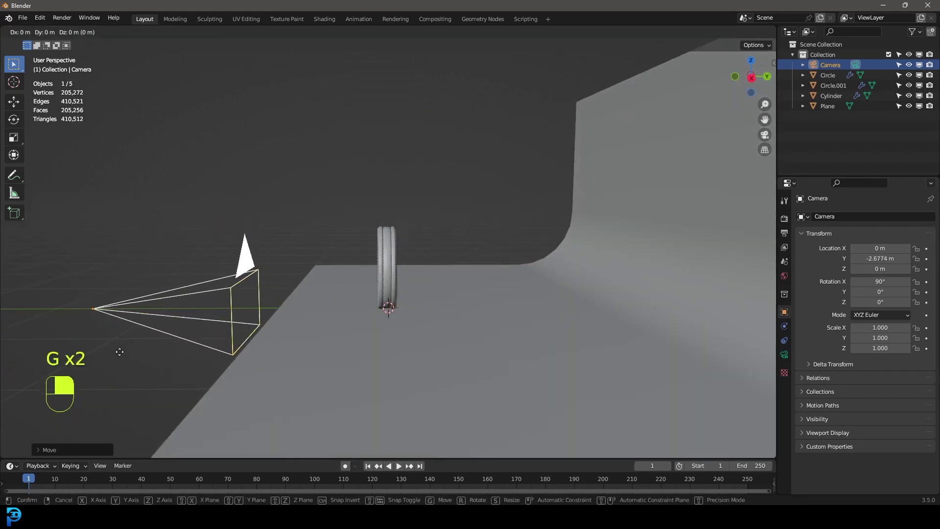
left_click(116, 305)
key("KP_0")
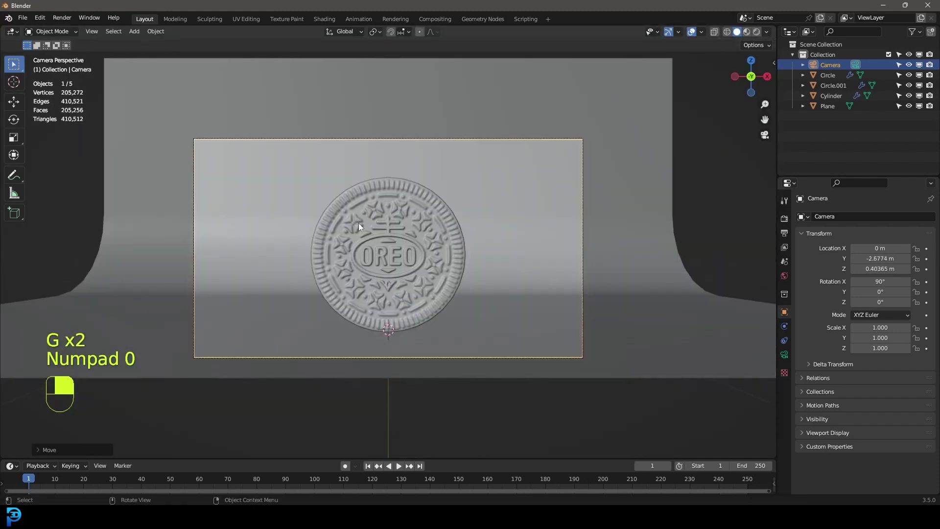
key("g")
key("g")
left_click(418, 197)
middle_click_drag(417, 196, 386, 204)
Step: Rotate the three cookie layers so the Oreo shows its edge to the camera, then deselect
left_click(386, 204)
left_click(407, 169, "shift")
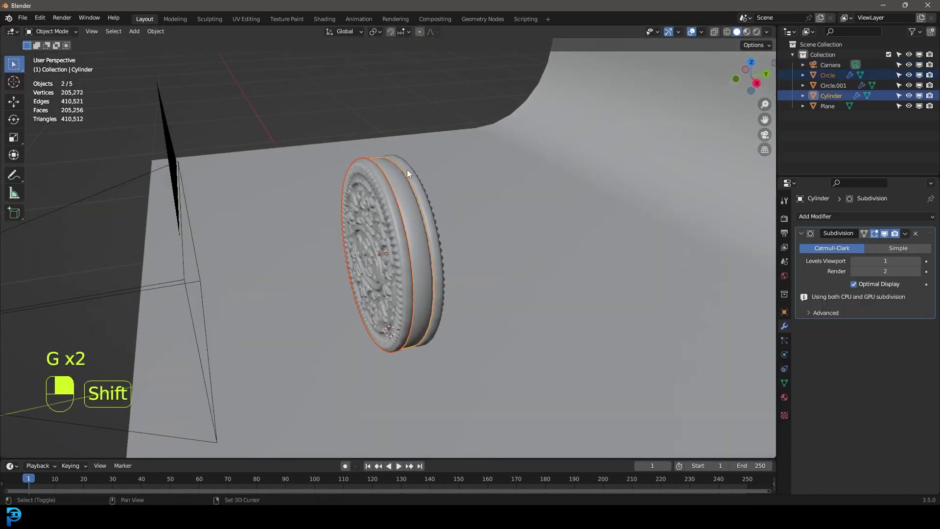
left_click(410, 169, "shift")
key("r")
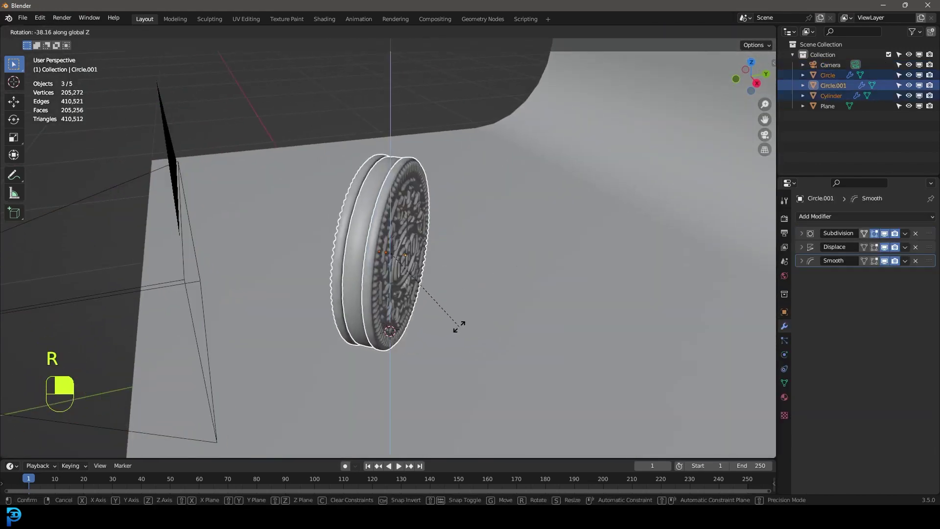
left_click(460, 330)
key("KP_0")
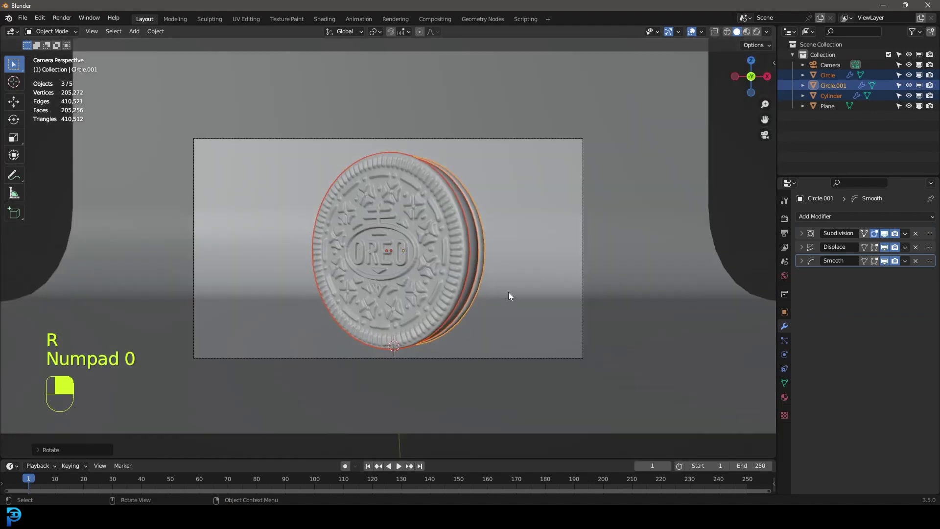
key("alt+a")
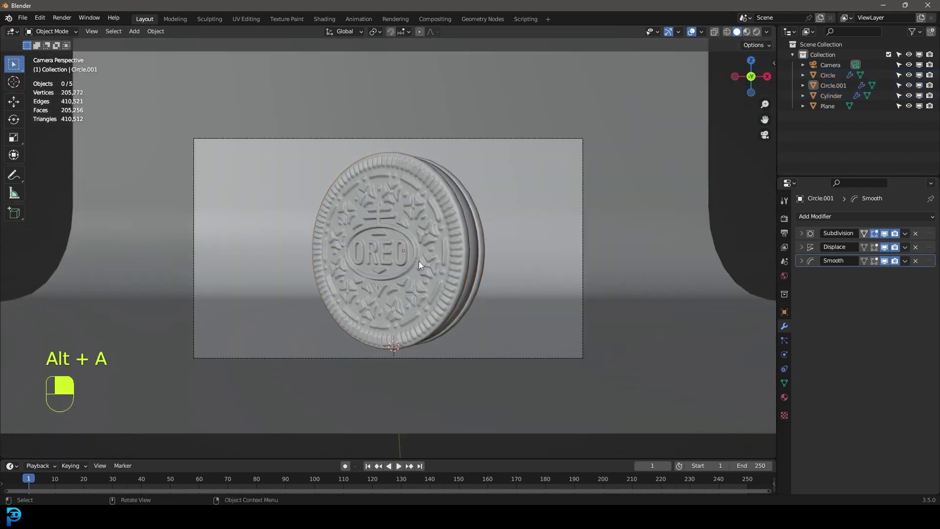
Step: Set the render engine to Cycles with GPU Compute as the device
left_click(785, 220)
left_click(868, 217)
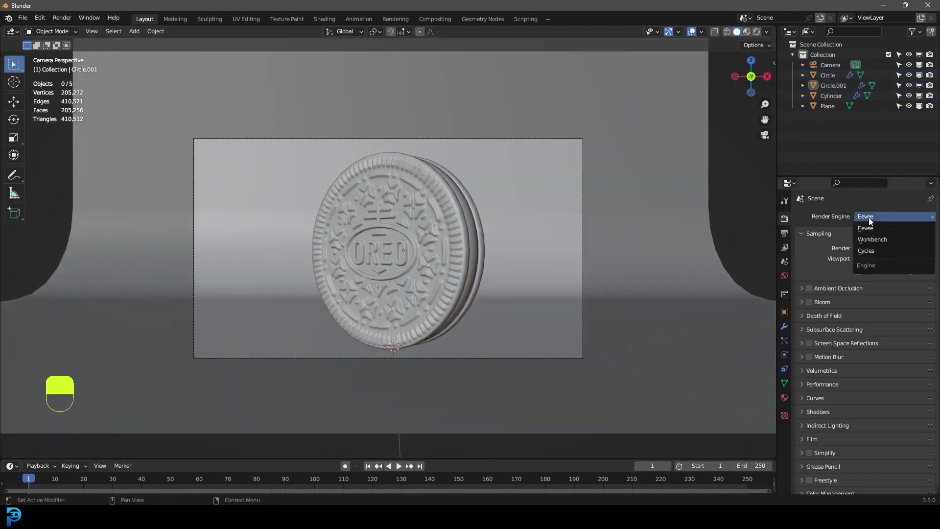
left_click(878, 250)
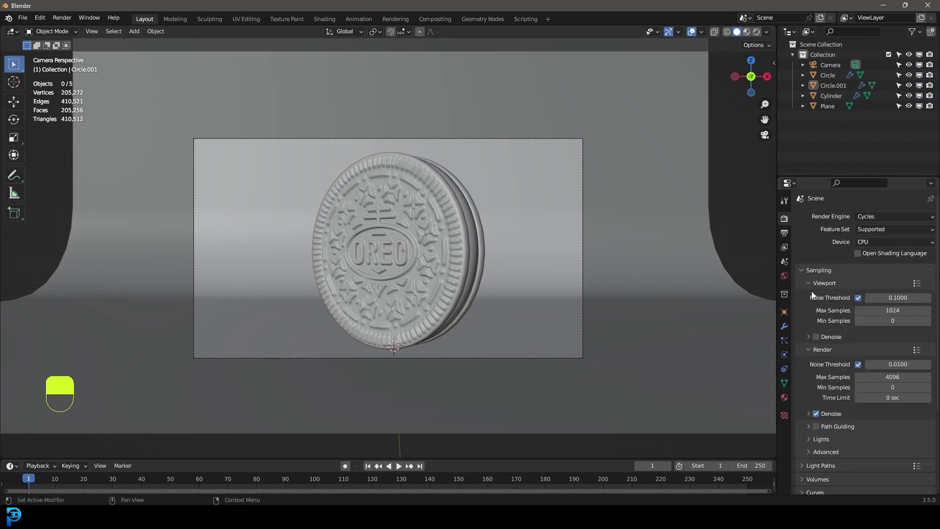
left_click(885, 243)
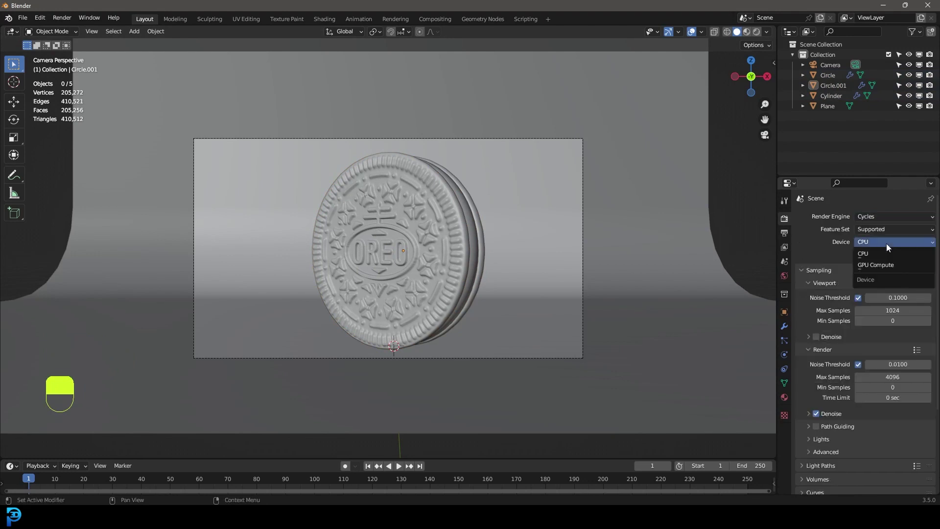
left_click(870, 265)
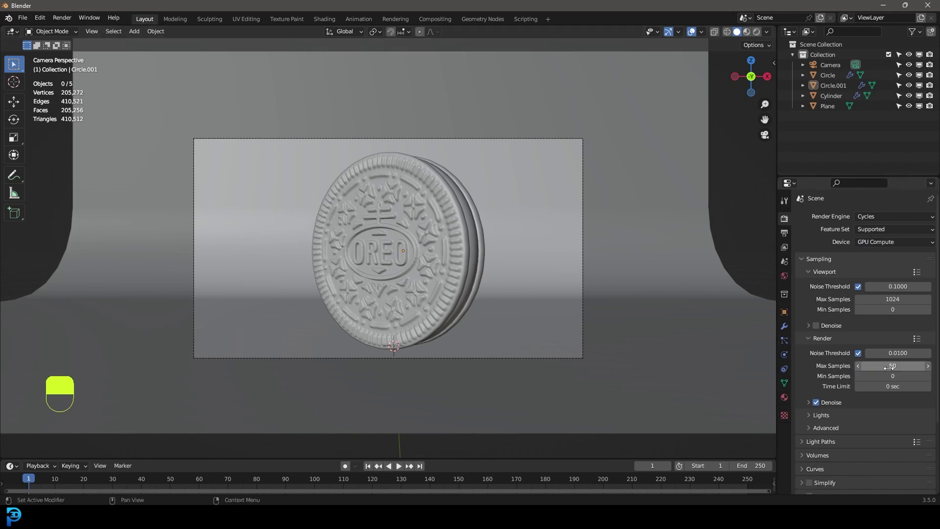
key("shift+a")
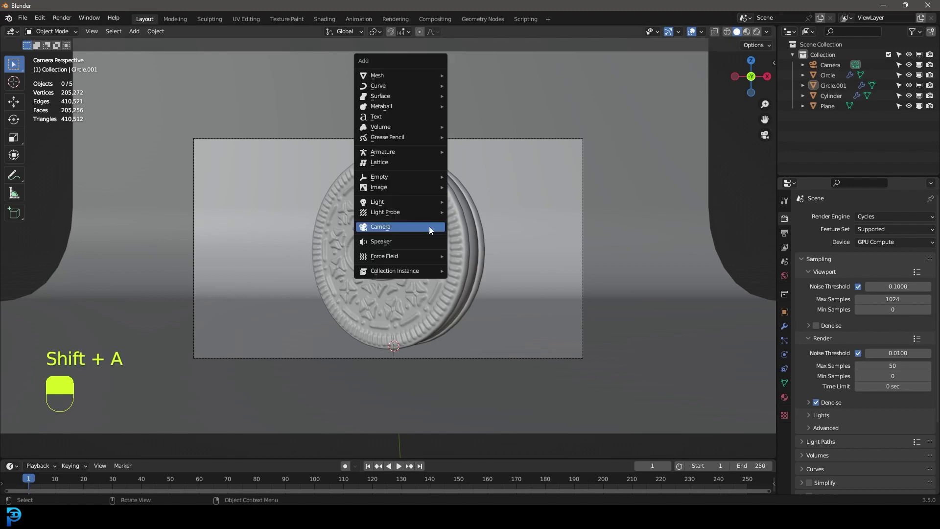
Step: Add an area light, raise it vertically above the Oreo, and save
mouse_move(386, 204)
left_click(483, 234)
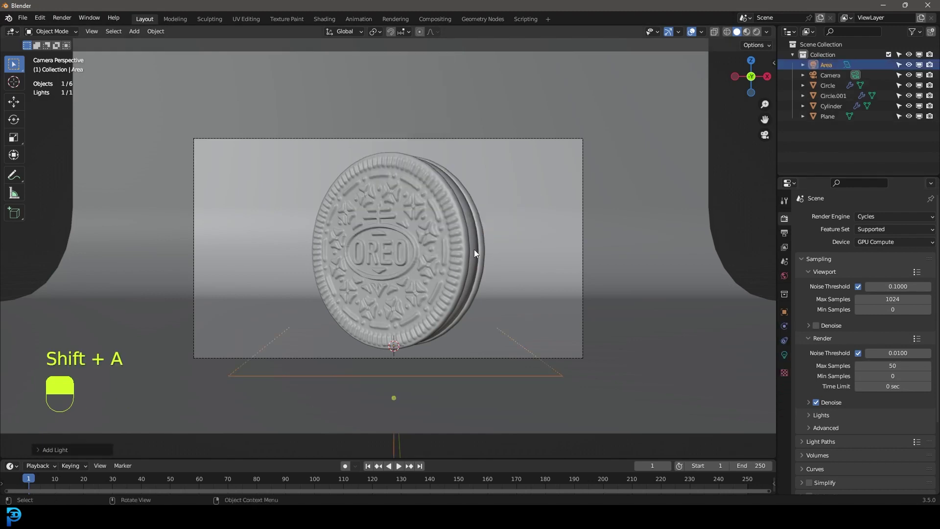
scroll(482, 233, "down", 2)
key("g")
key("z")
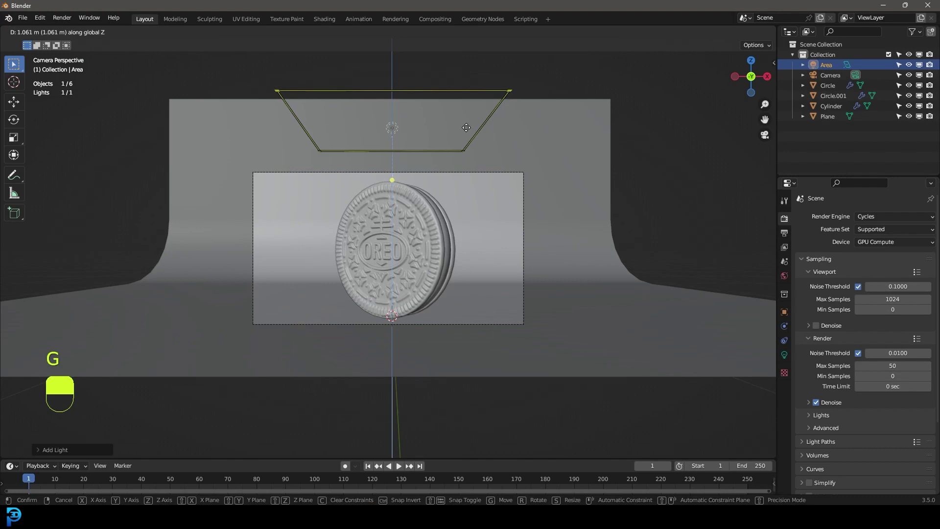
left_click(466, 110)
scroll(454, 210, "up", 1)
key("ctrl+s")
Step: Switch to rendered shading with a render region limited to the Oreo
key("z")
left_click(440, 168)
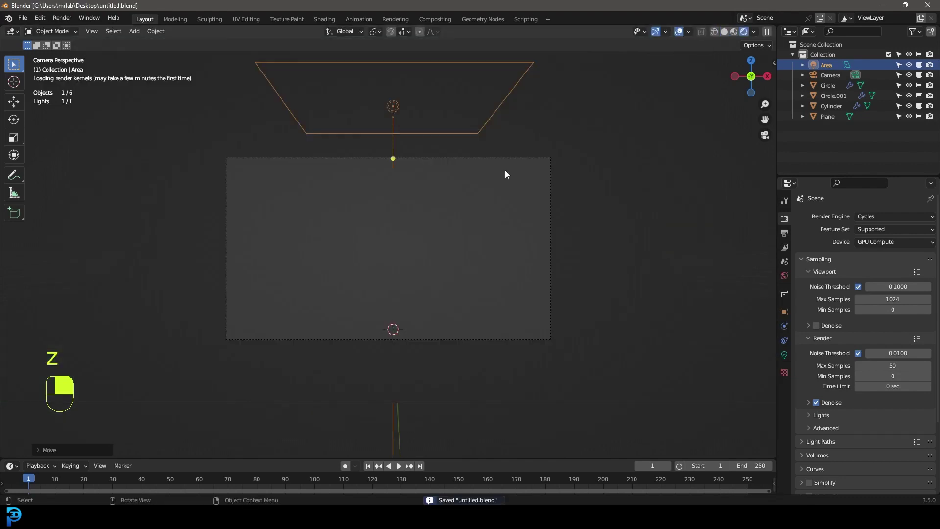
key("ctrl+b")
left_click_drag(286, 129, 502, 362)
scroll(450, 210, "up", 2)
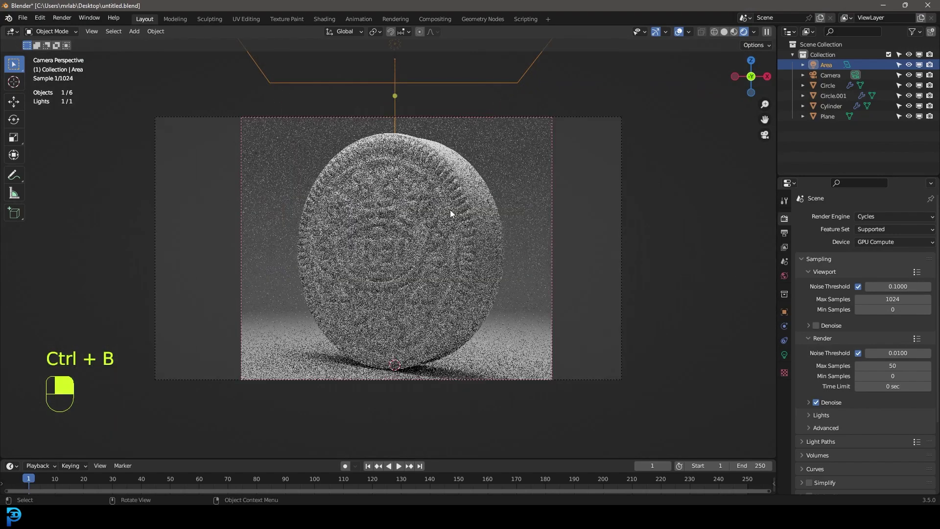
Step: Set the area light's power to 120 W and adjust its height
left_click(784, 354)
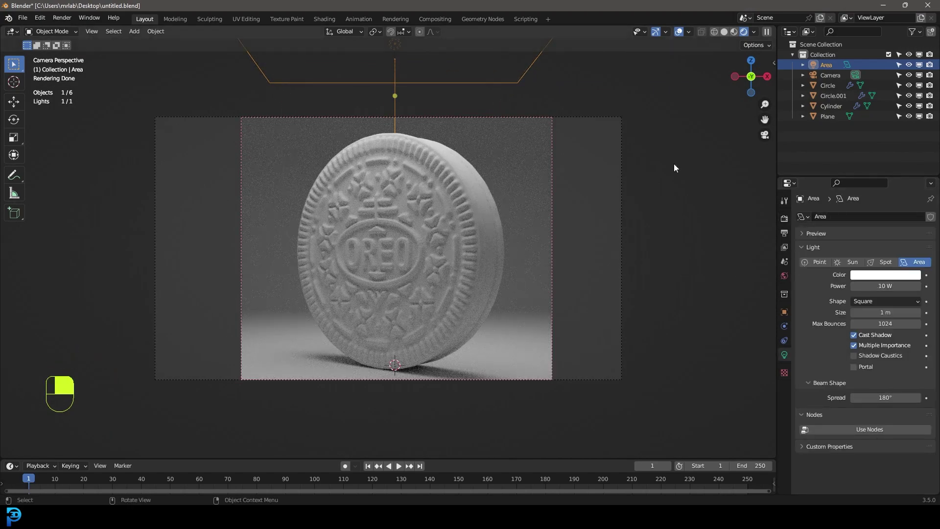
key("Return")
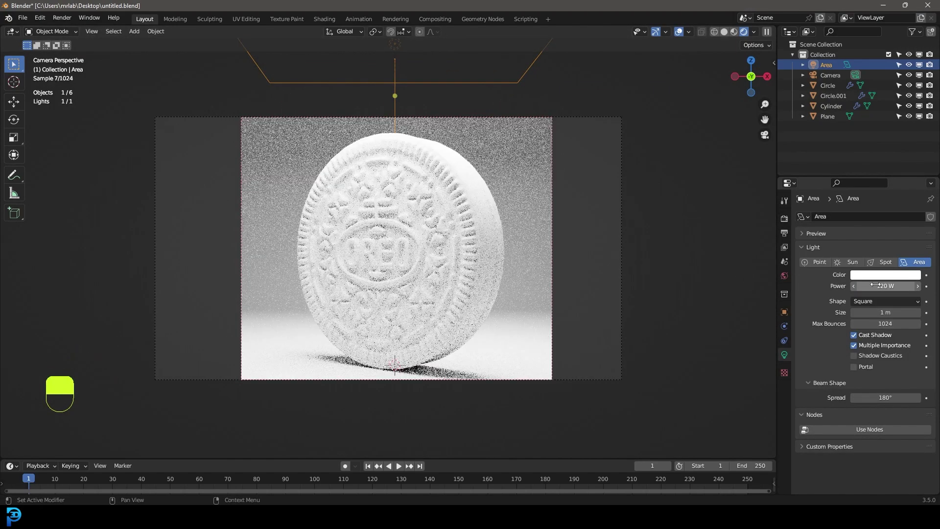
key("g")
key("z")
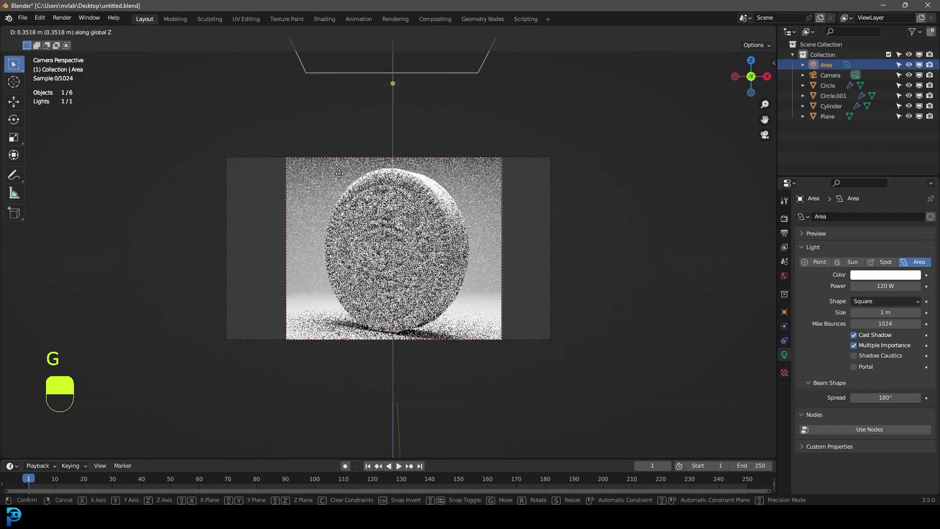
left_click(339, 166)
key("KP_1")
Step: Duplicate the area light and rotate the copy toward the cookie
key("shift+d")
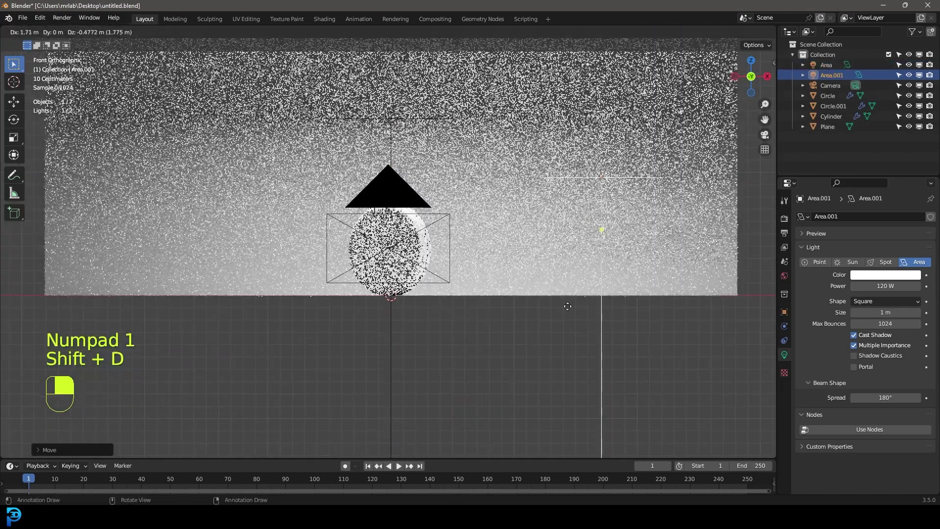
key("r")
left_click(628, 172)
key("KP_7")
Step: Place a second light copy at the far left, angled at the cookie, and save
key("shift+d")
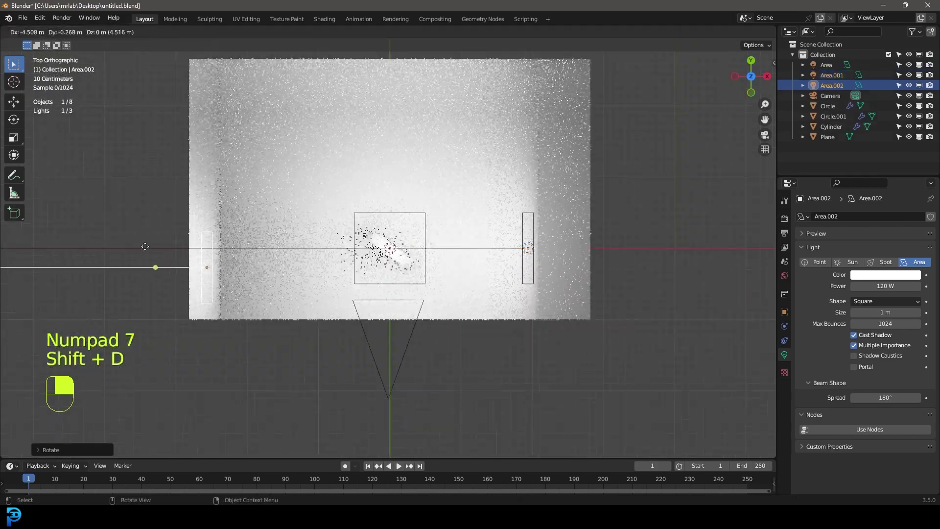
left_click(147, 249)
key("r")
left_click(468, 361)
key("r")
left_click(571, 292)
key("KP_0")
scroll(478, 207, "up", 3)
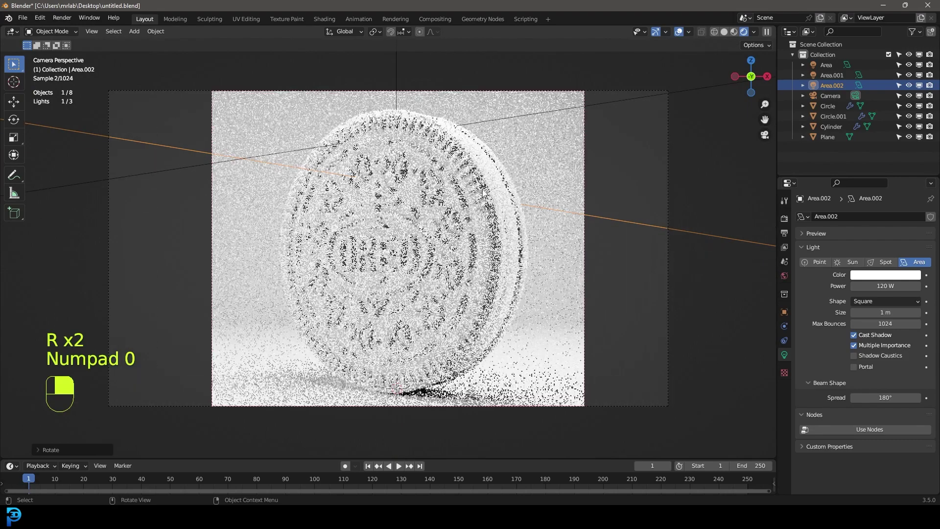
key("ctrl+s")
key("ctrl+s")
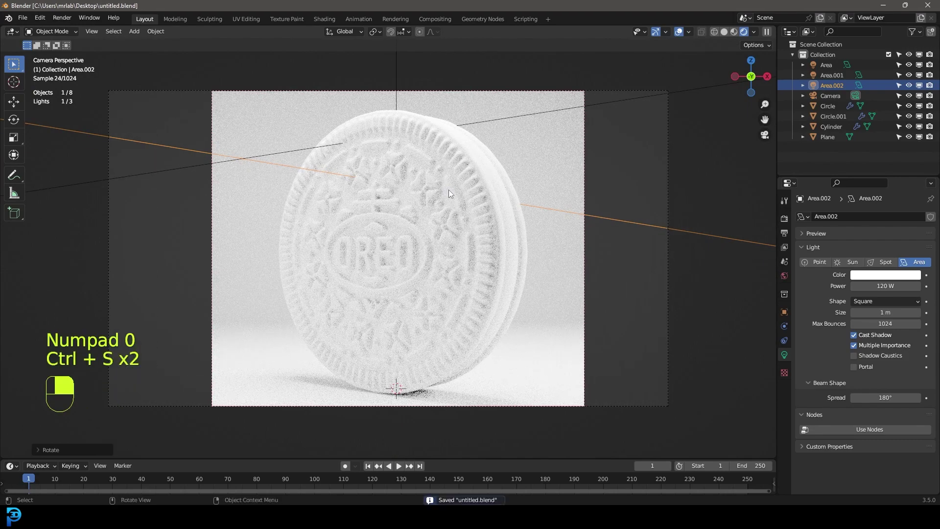
Step: Return to solid shading, select the top cookie layer Circle, and open the Shading workspace
key("z")
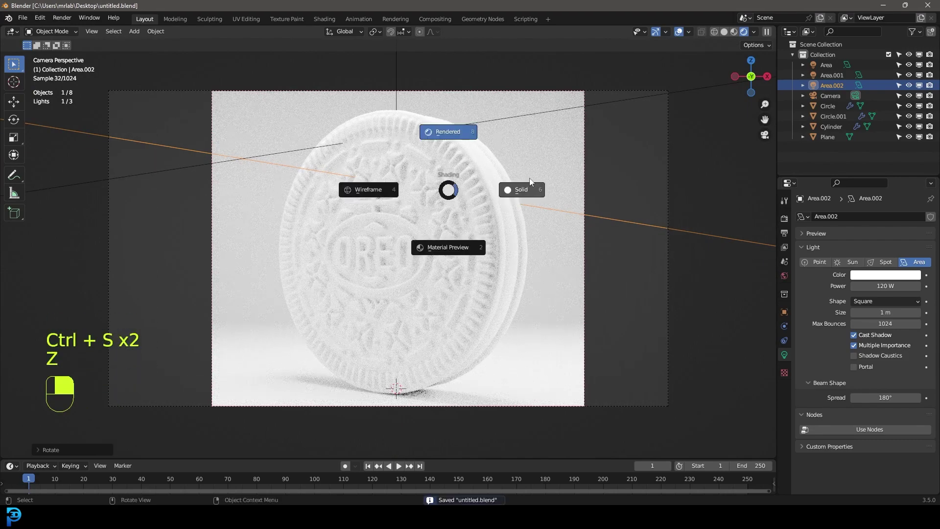
left_click(464, 176)
left_click(433, 138)
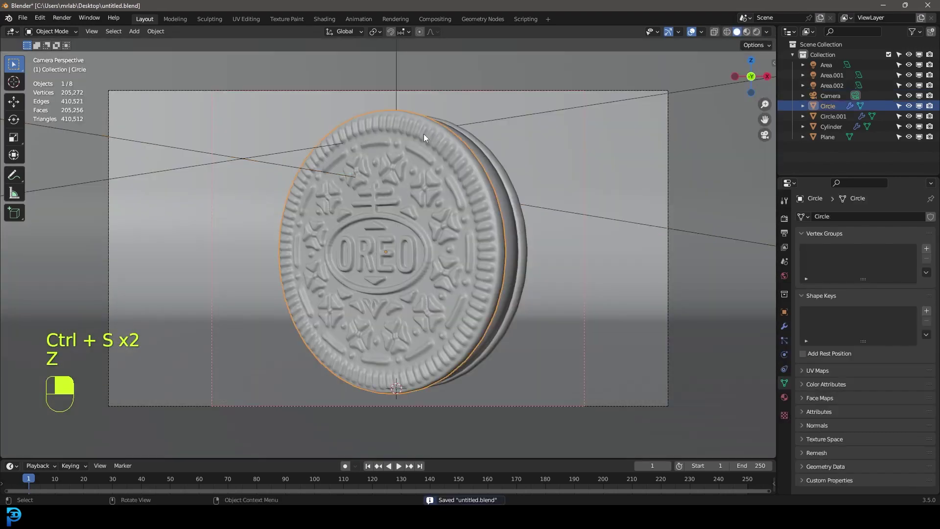
left_click(323, 18)
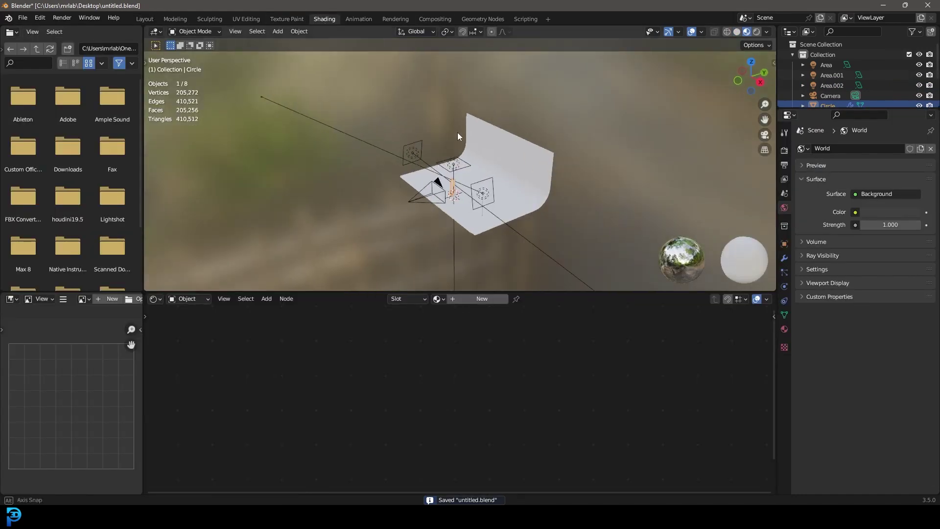
Step: Show the camera view in rendered shading, save, and create a new material for Circle
key("KP_0")
scroll(468, 146, "up", 2)
key("z")
left_click(471, 88)
key("ctrl+s")
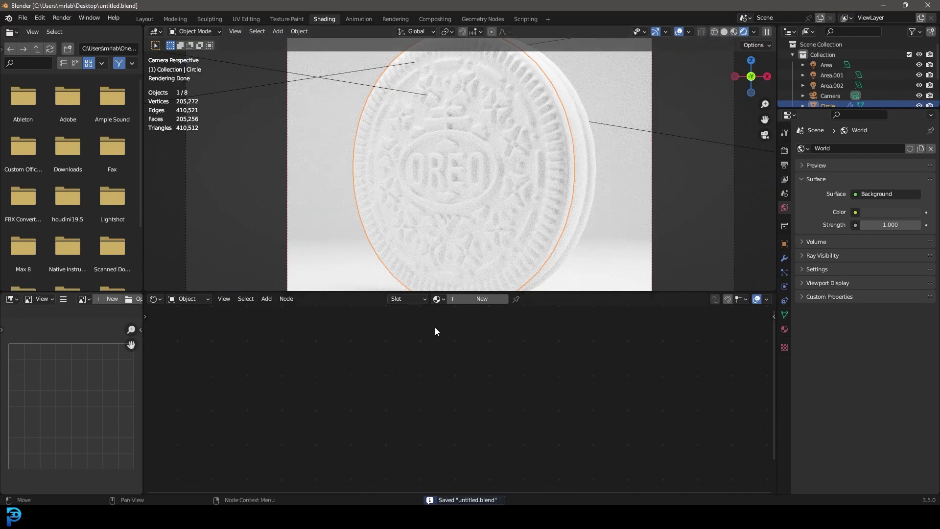
left_click(480, 299)
Step: Set the cookie material's Base Color to a near-black brown
scroll(516, 365, "up", 2)
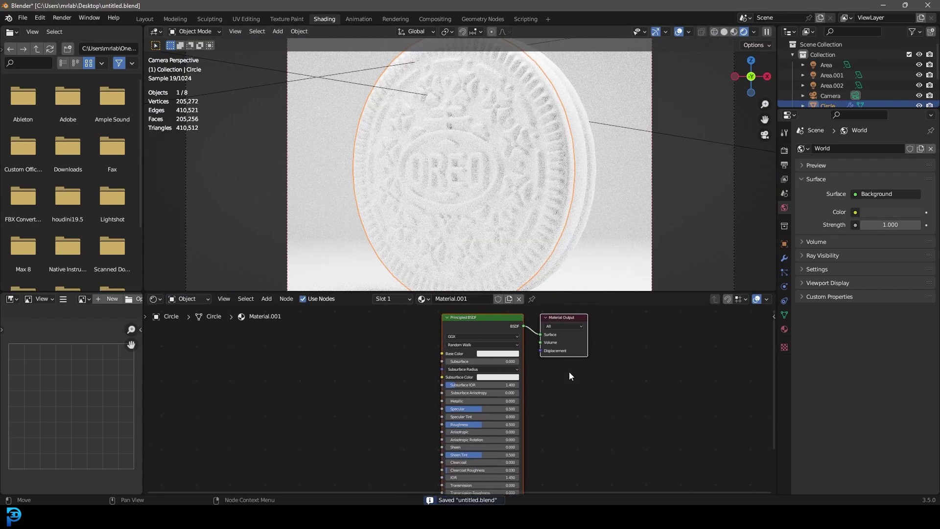
left_click(503, 345)
left_click(544, 277)
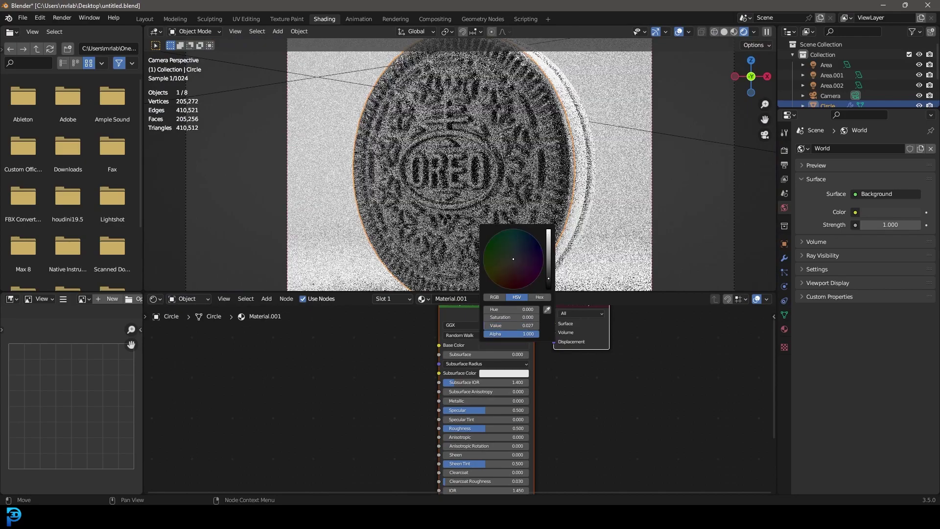
left_click(508, 274)
scroll(532, 269, "down", 1)
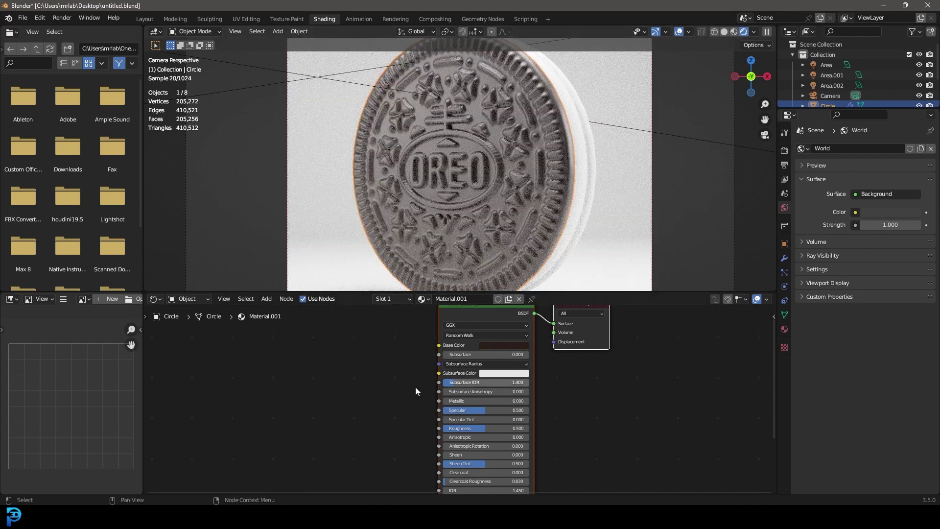
Step: Search 'noi' and place a Noise Texture node in the shader graph
middle_click_drag(387, 380, 452, 373)
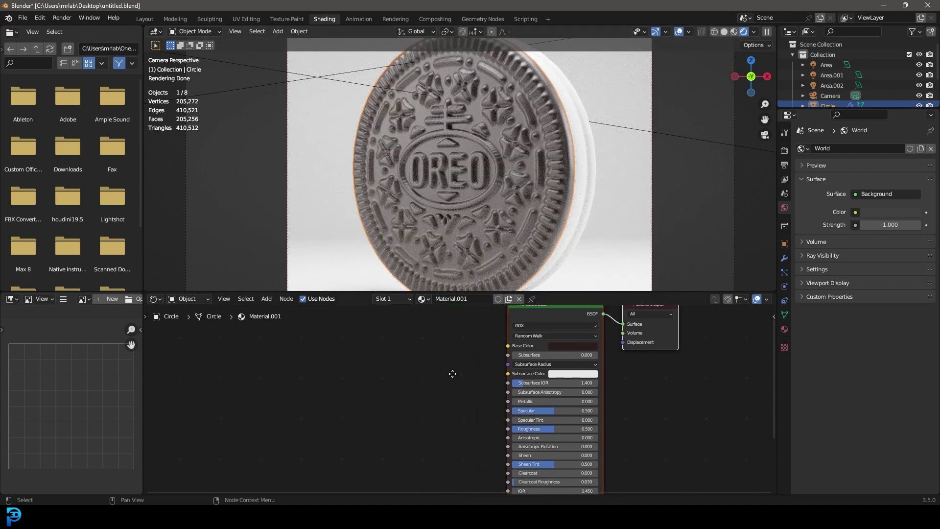
key("shift+a")
type("noi")
key("Return")
left_click(362, 362)
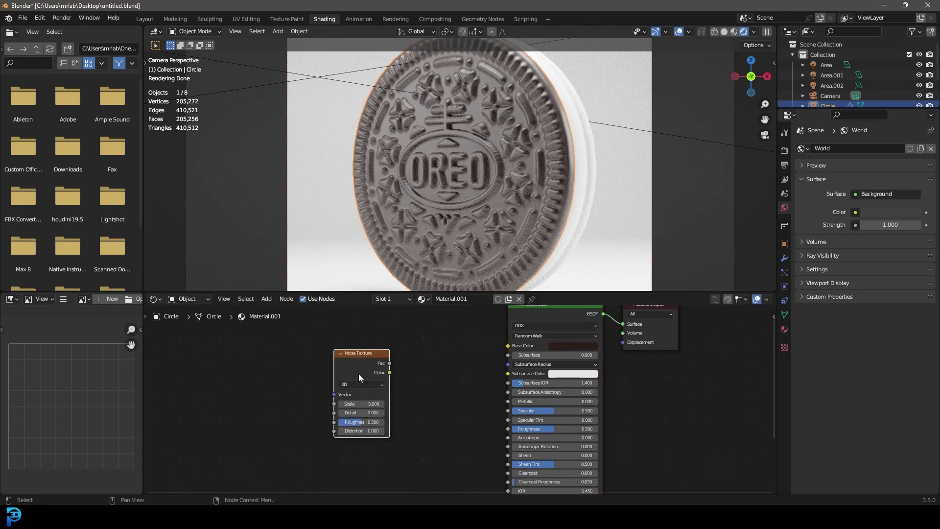
Step: Link the noise Color to Roughness and insert a ColorRamp on that link
scroll(433, 380, "up", 3)
scroll(428, 370, "right", 3)
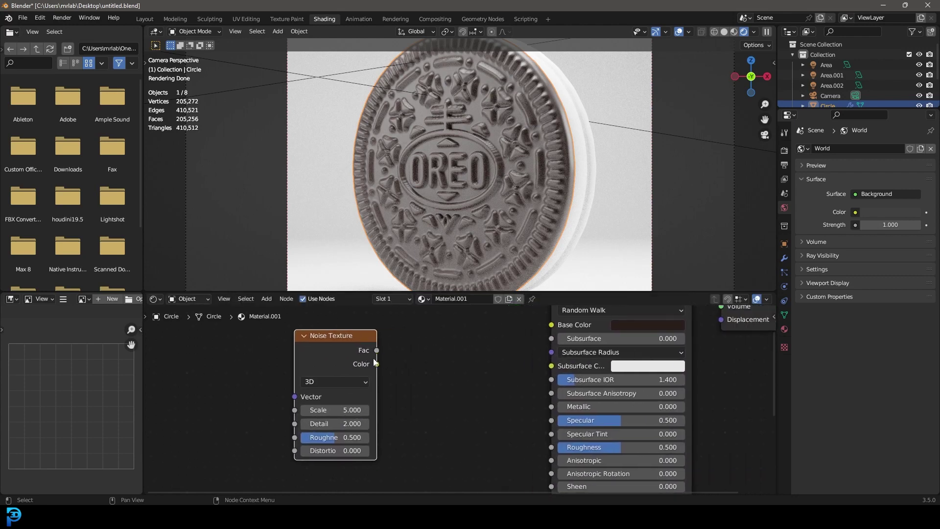
left_click_drag(377, 364, 554, 446)
scroll(453, 394, "left", 3)
key("shift+a")
type("color")
key("Return")
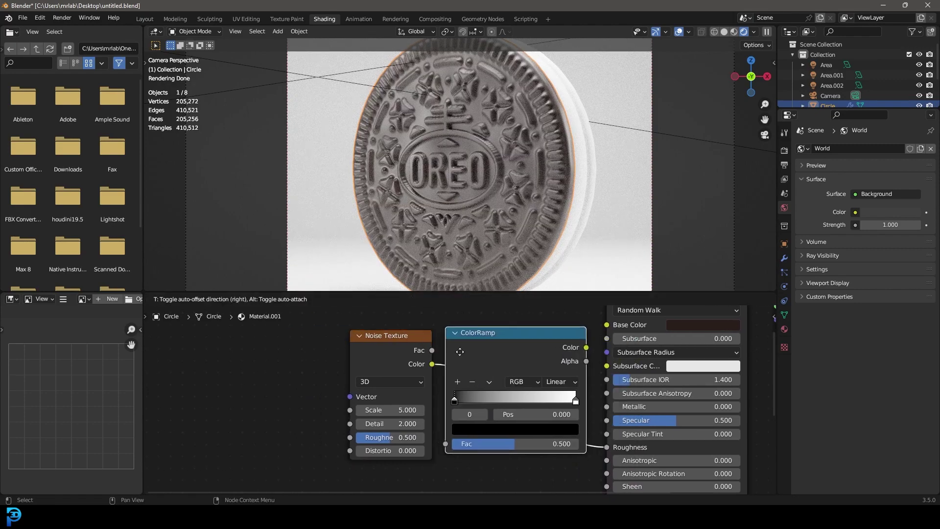
left_click(496, 351)
Step: Set noise Scale to 90 and move the ColorRamp stops to 0.253 and 0.720
left_click_drag(391, 409, 411, 410)
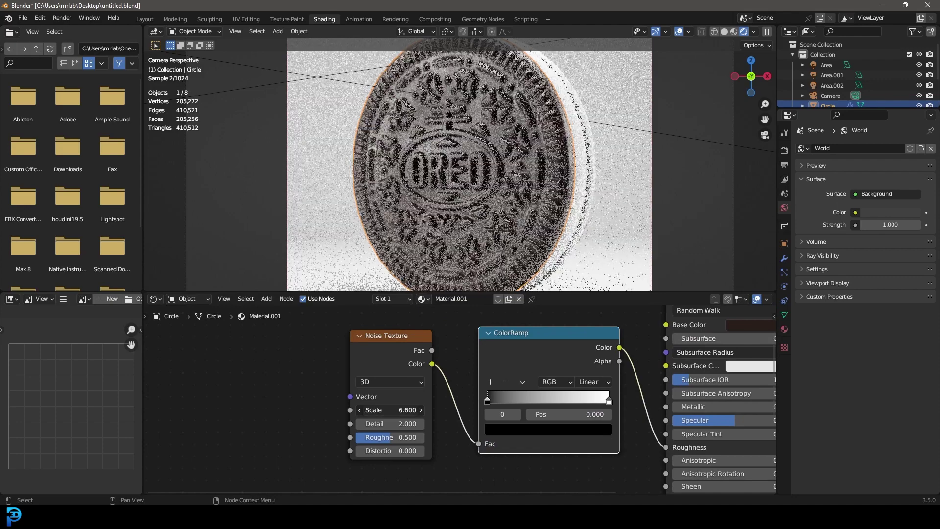
left_click(393, 411)
type("90")
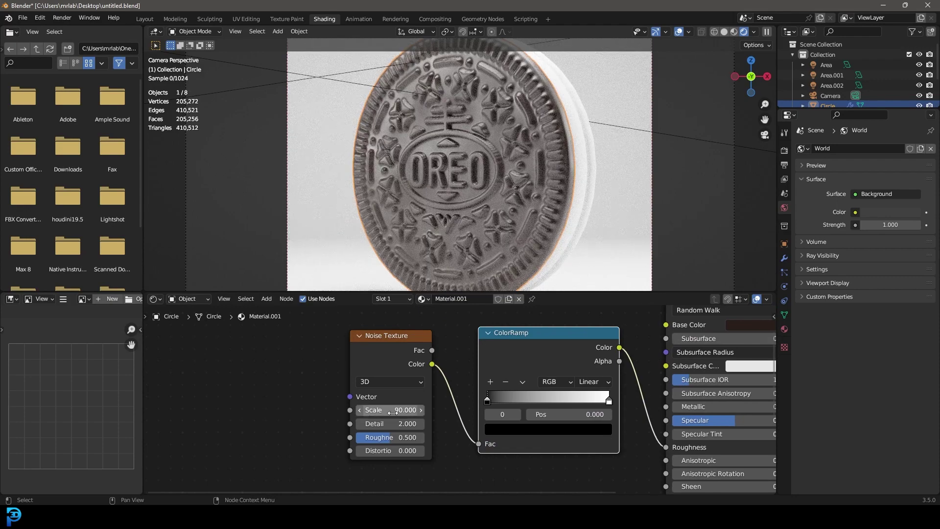
key("Return")
left_click_drag(494, 397, 512, 399)
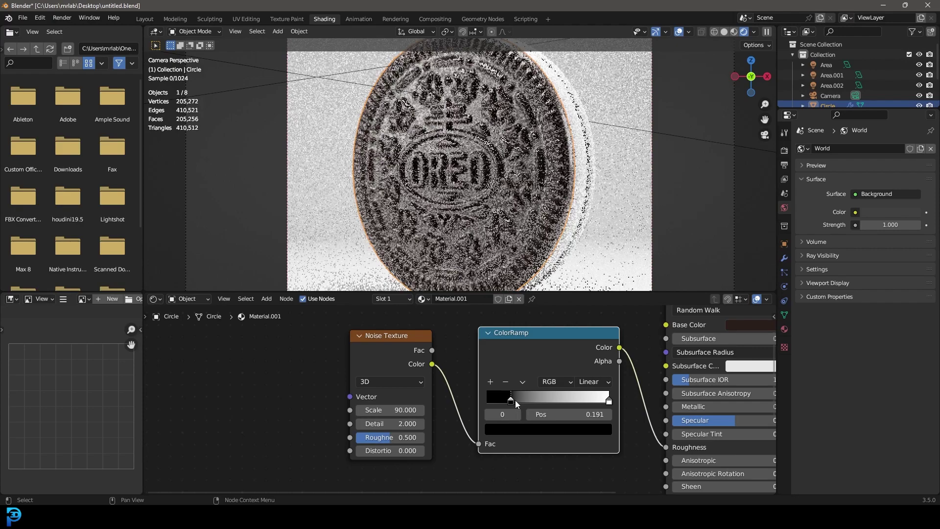
left_click_drag(606, 400, 573, 402)
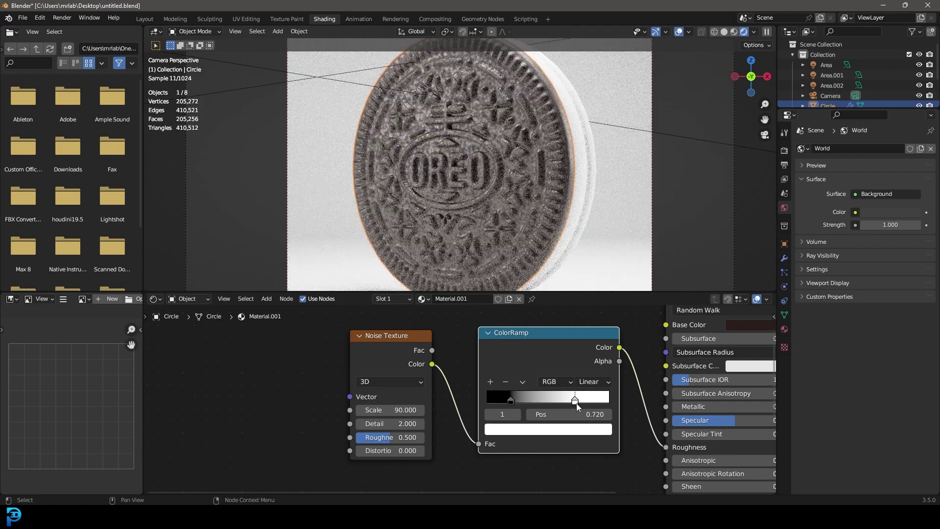
left_click_drag(511, 401, 518, 402)
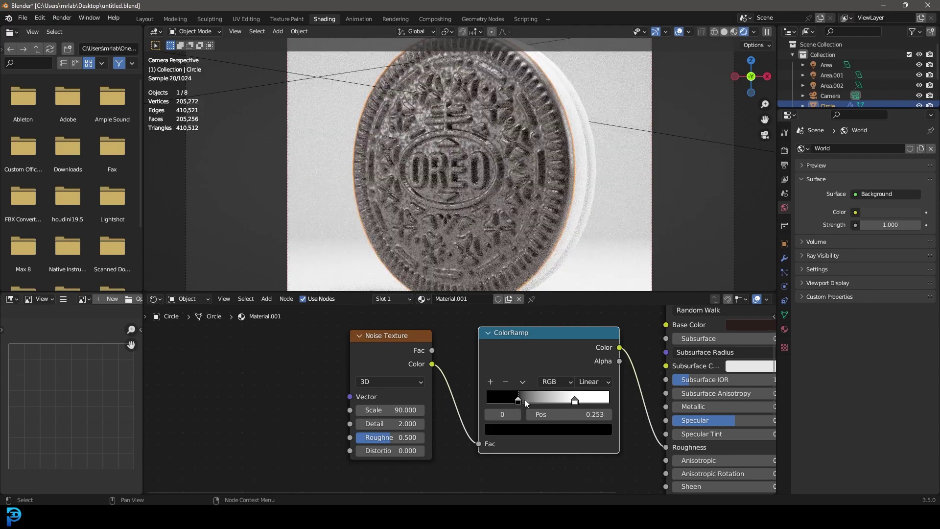
Step: Set noise Detail to 15 and Roughness to 0.844, then shift both nodes left
left_click(387, 423)
type("15")
key("Return")
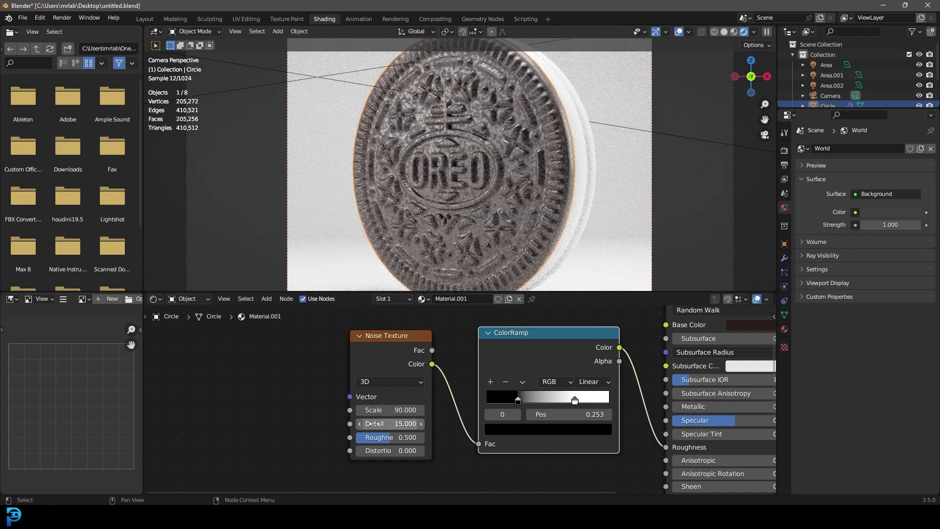
left_click_drag(375, 437, 399, 437)
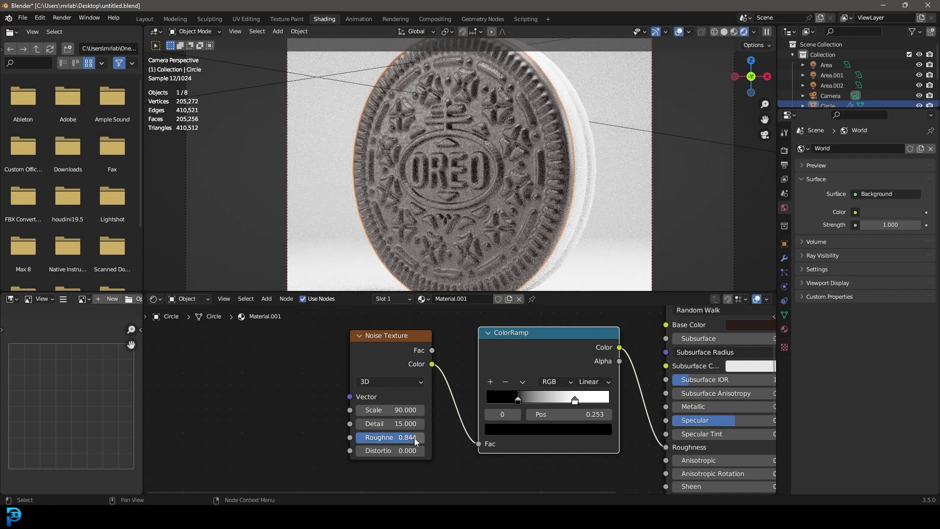
scroll(480, 338, "down", 2)
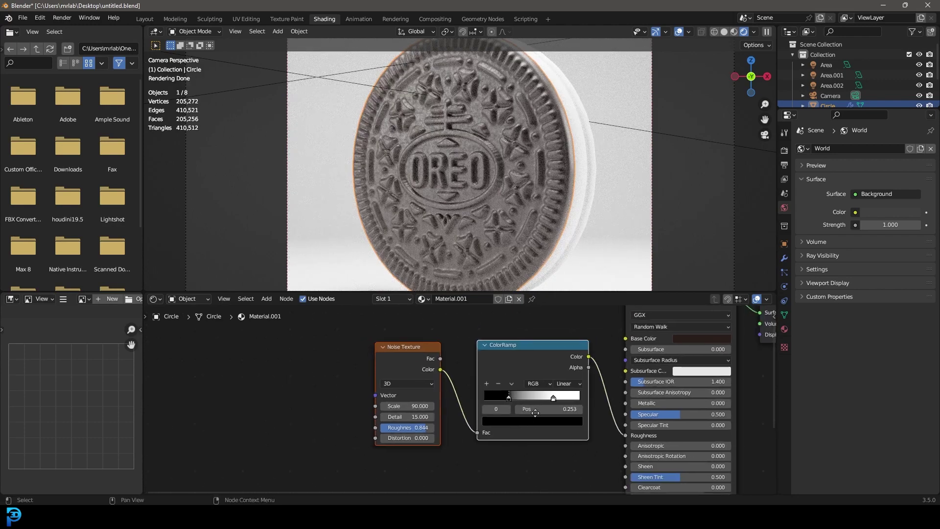
left_click_drag(548, 339, 439, 351)
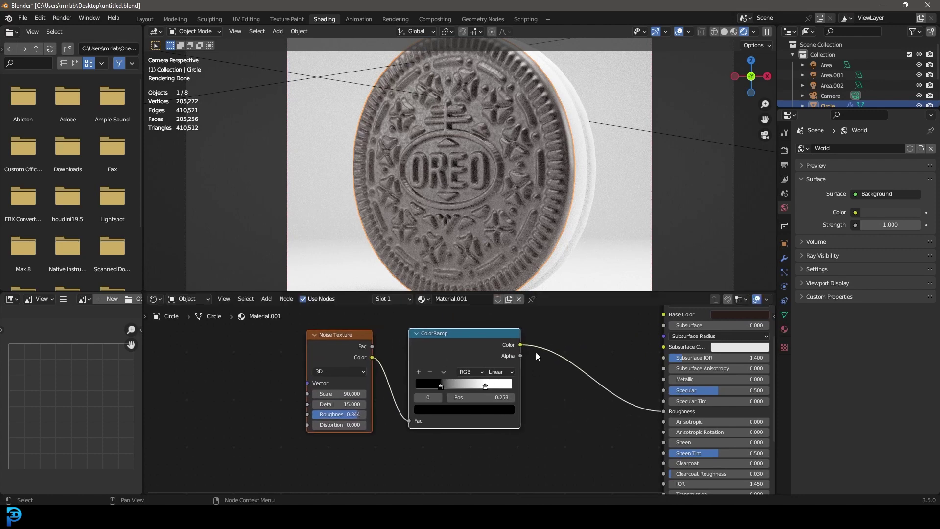
key("shift+a")
Step: Add a Bump node and feed the ColorRamp's Color into its Height input
left_click(512, 351)
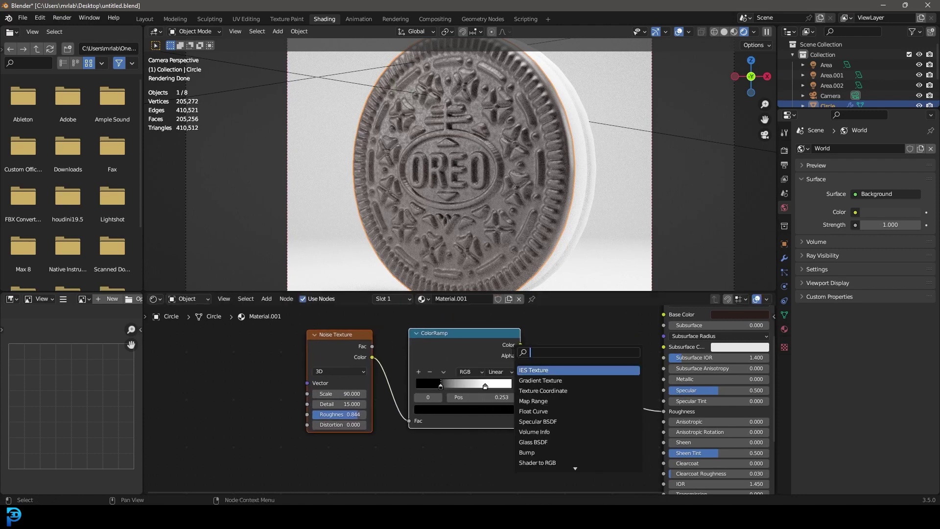
type("bump")
key("Return")
left_click(548, 430)
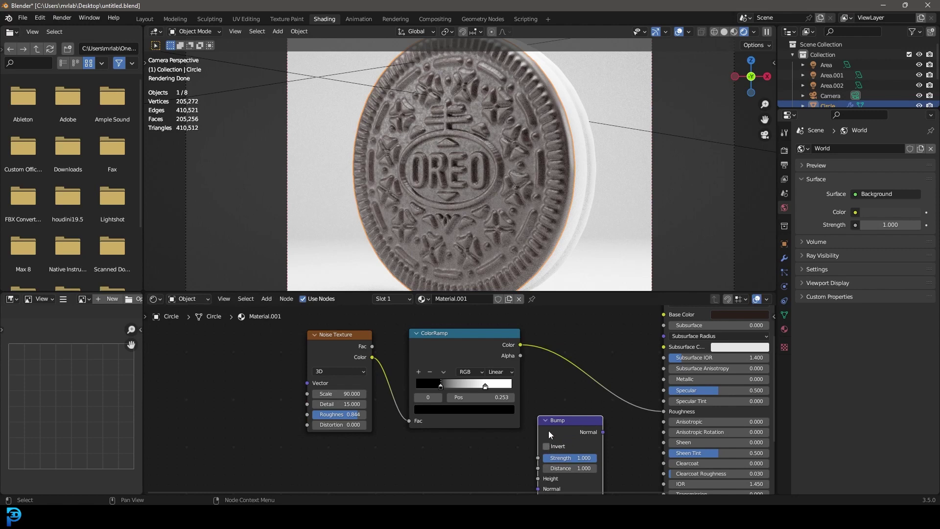
scroll(522, 346, "down", 2)
left_click_drag(482, 323, 495, 429)
Step: Connect the Bump Normal to the cookie shader's Normal and lower Strength to 0.672
scroll(518, 427, "up", 2)
scroll(482, 359, "up", 1)
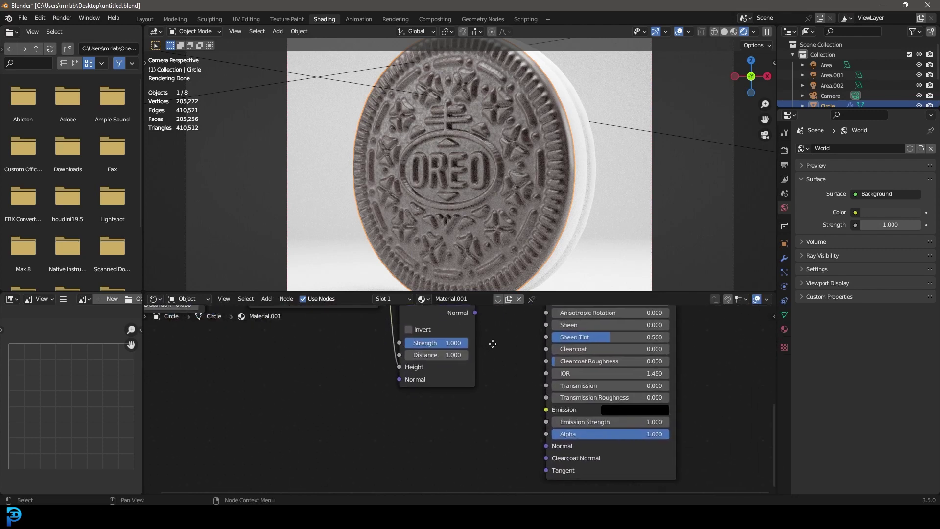
left_click_drag(470, 315, 540, 438)
middle_click_drag(480, 405, 567, 468)
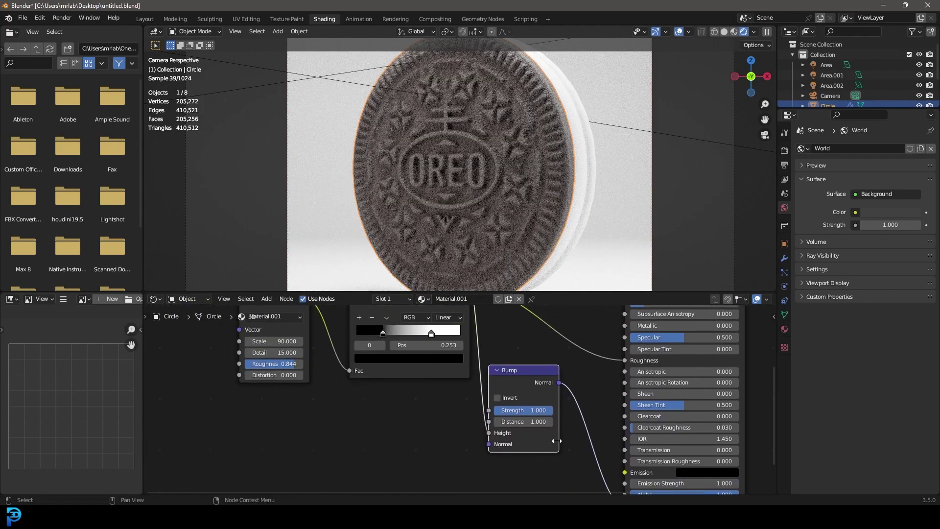
left_click_drag(538, 411, 520, 410)
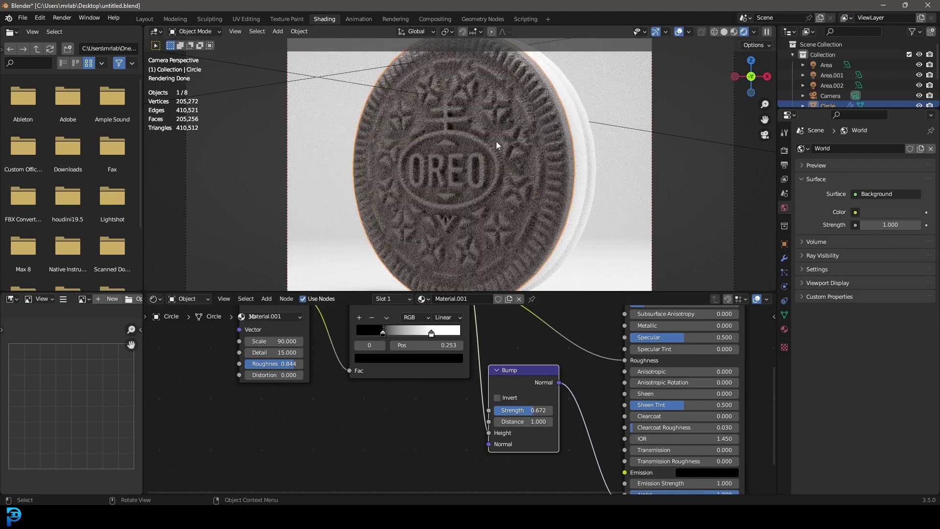
Step: Switch the viewport to solid shading and orbit to see the cookie side-on
key("z")
left_click(562, 142)
middle_click_drag(562, 142, 391, 144)
Step: Assign the existing Material.001 to the second cookie disc, Circle.001
left_click(385, 127)
left_click(436, 298)
left_click(456, 325)
Step: Rename the shared cookie material to 'shell'
left_click(444, 299)
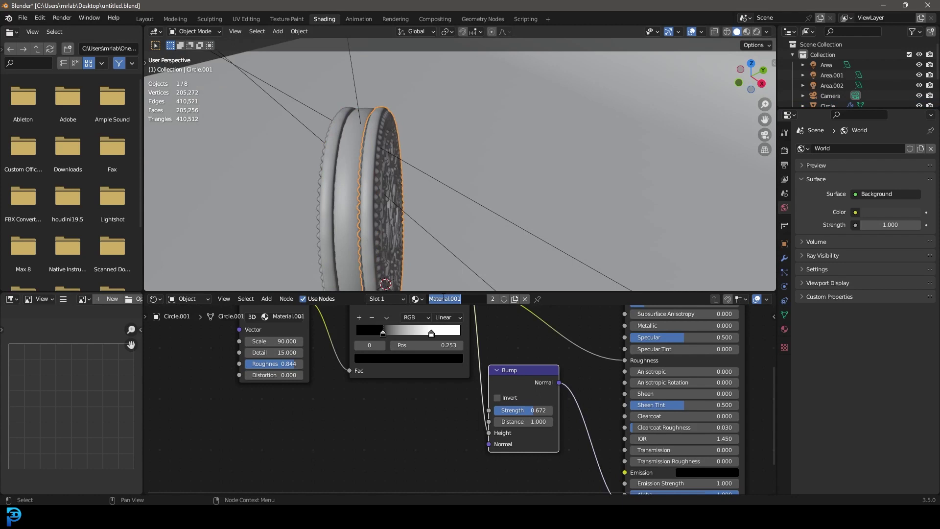
type("shell")
key("Return")
left_click(356, 129)
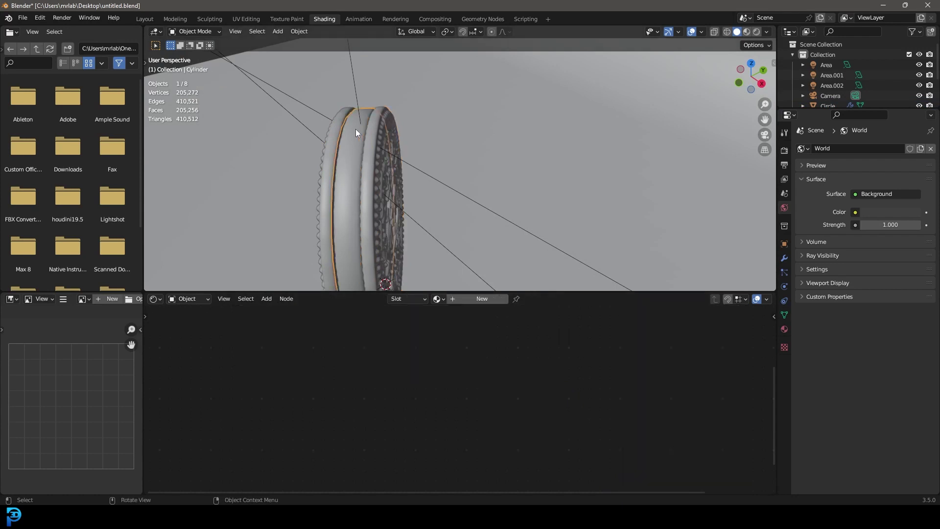
Step: Create a new filling material with Roughness 0.451 and a light peach Base Color
left_click(480, 298)
middle_click_drag(521, 344, 414, 311)
left_click_drag(512, 424, 485, 424)
middle_click_drag(640, 358, 640, 424)
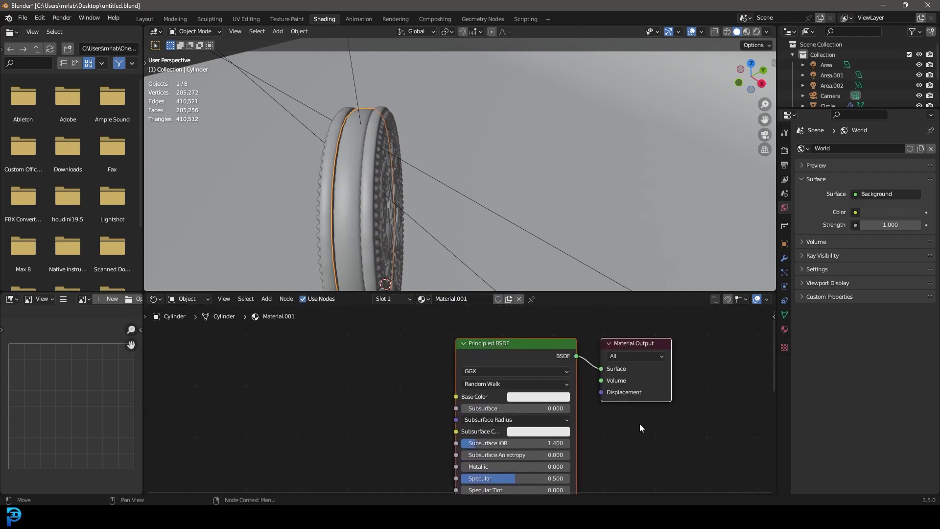
scroll(639, 424, "up", 1)
left_click(556, 402)
left_click_drag(554, 310, 549, 292)
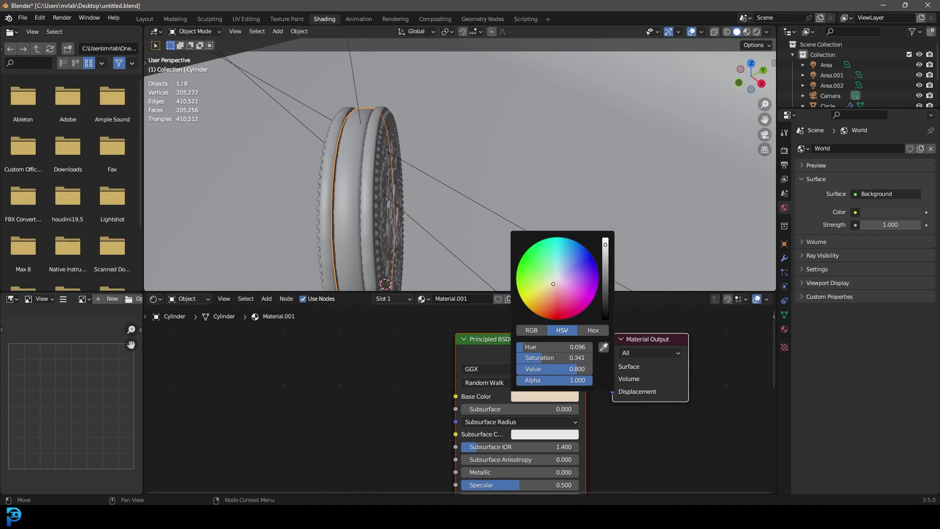
Step: Switch to the camera view, deselect all objects and save the file
key("KP_1")
key("ctrl+s")
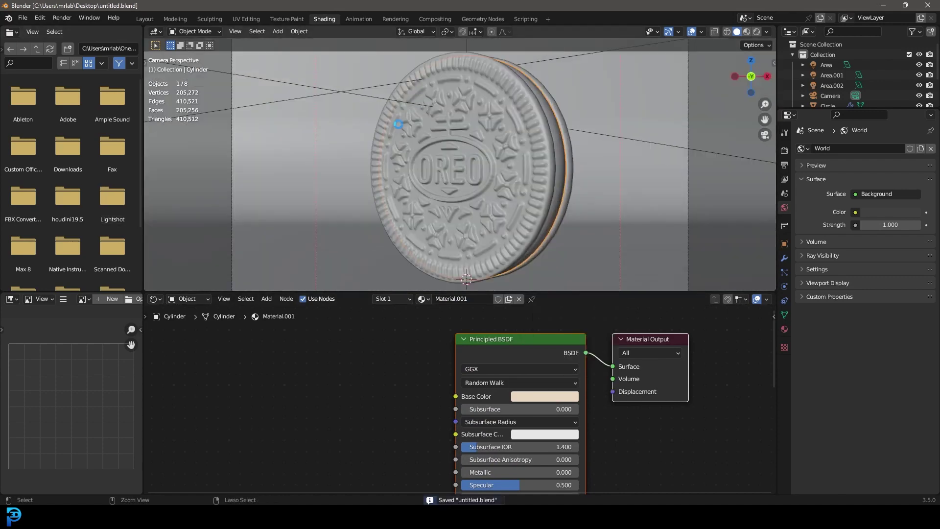
key("KP_0")
key("alt+a")
key("ctrl+s")
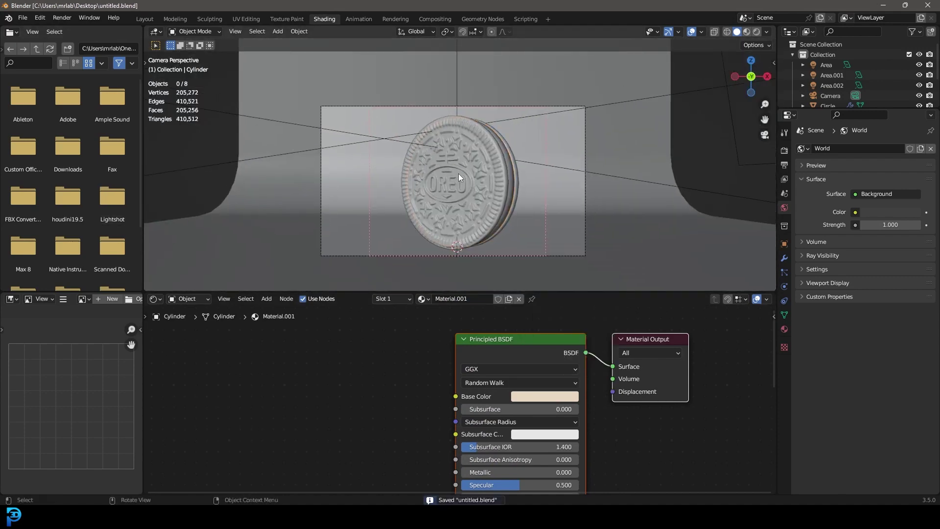
key("ctrl")
key("ctrl+b")
Step: Set the render region to the full camera frame, save, and render the final image
left_click_drag(303, 87, 628, 272)
key("ctrl+s")
left_click(62, 18)
left_click(91, 30)
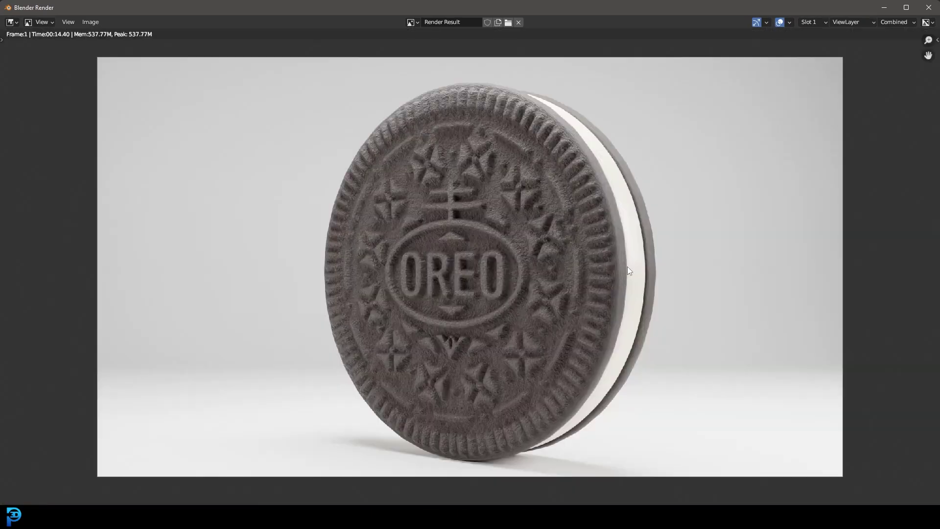
scroll(626, 272, "down", 2)
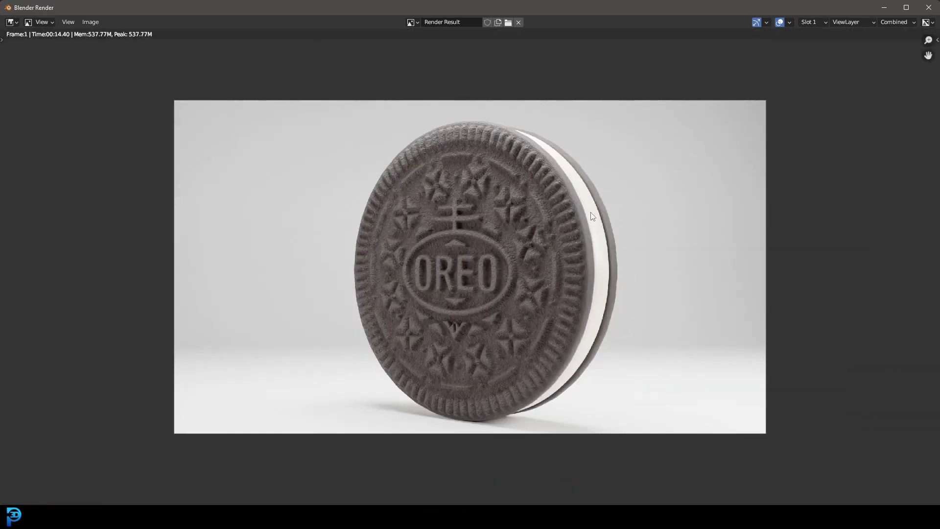